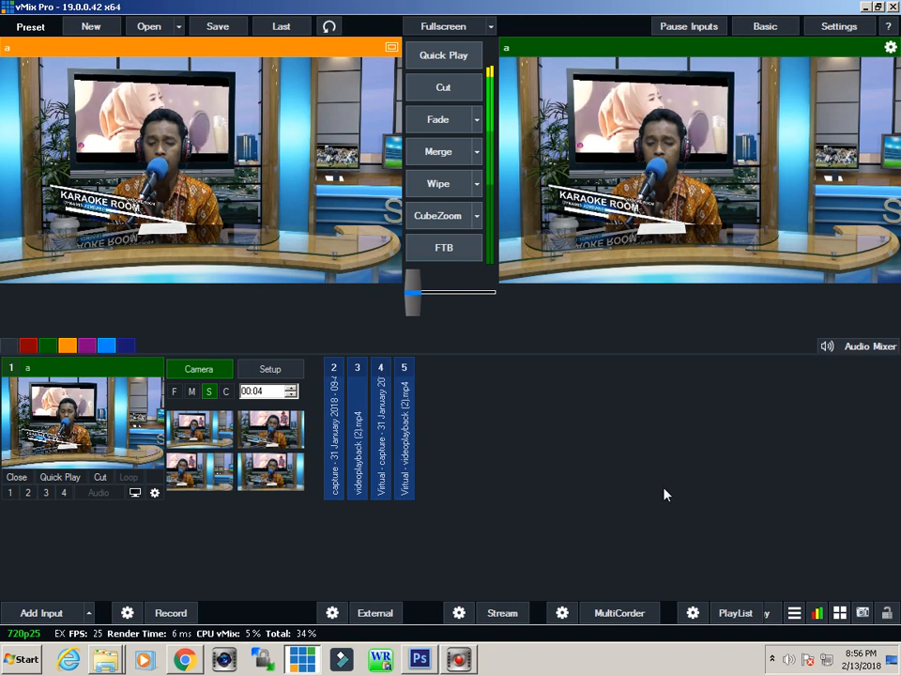
Step: Review the virtual set video on YouTube and its free download page in Chrome, and return to vMix
click(184, 660)
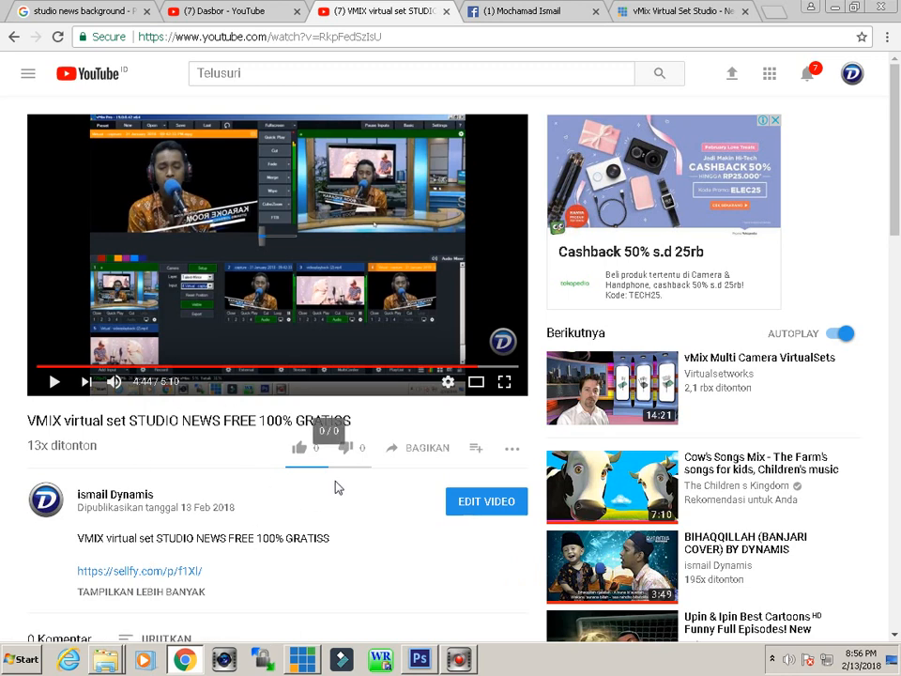
click(628, 10)
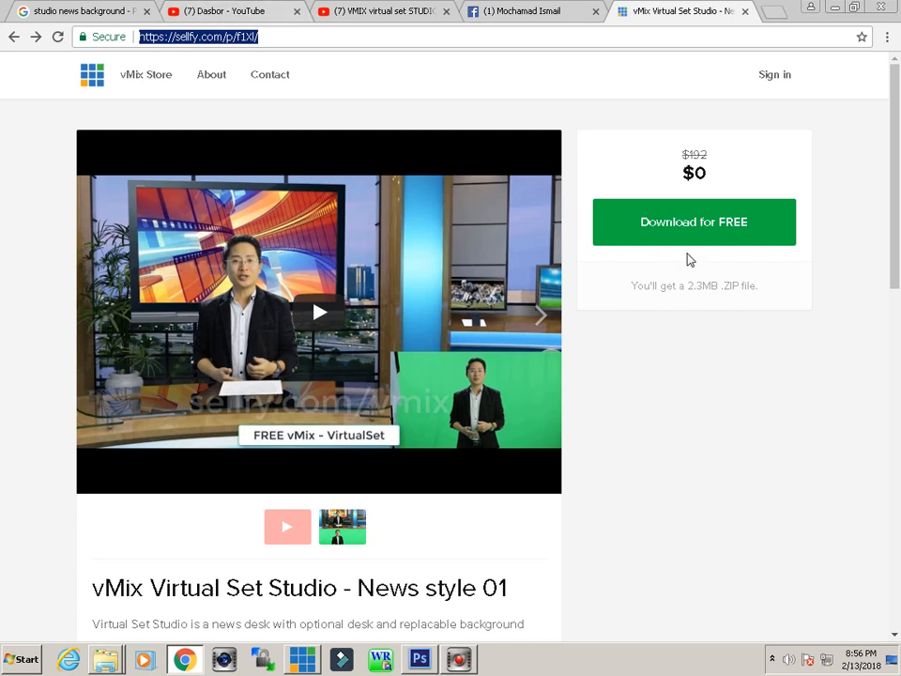
click(402, 11)
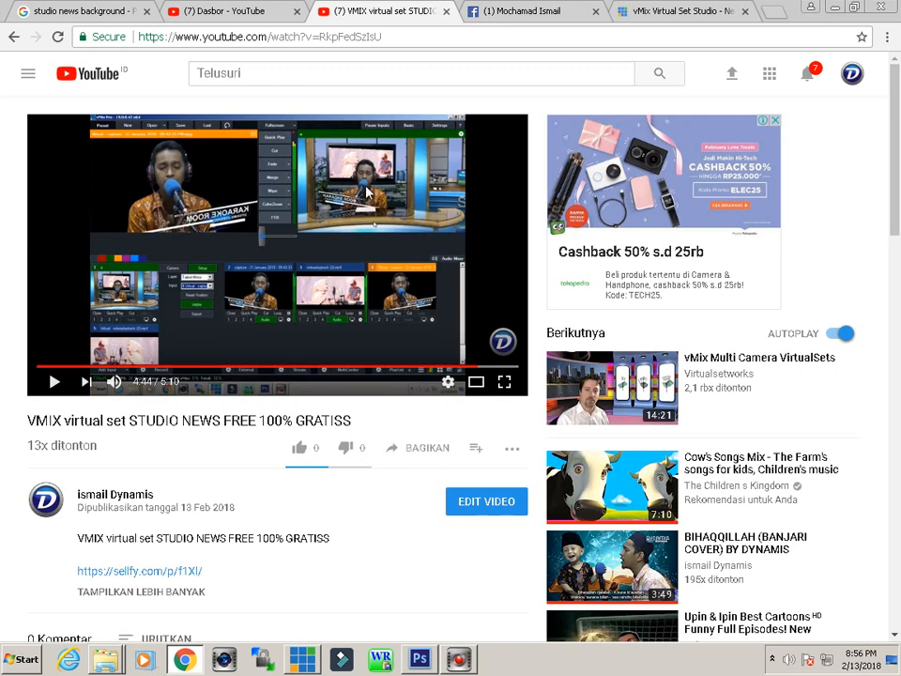
click(302, 662)
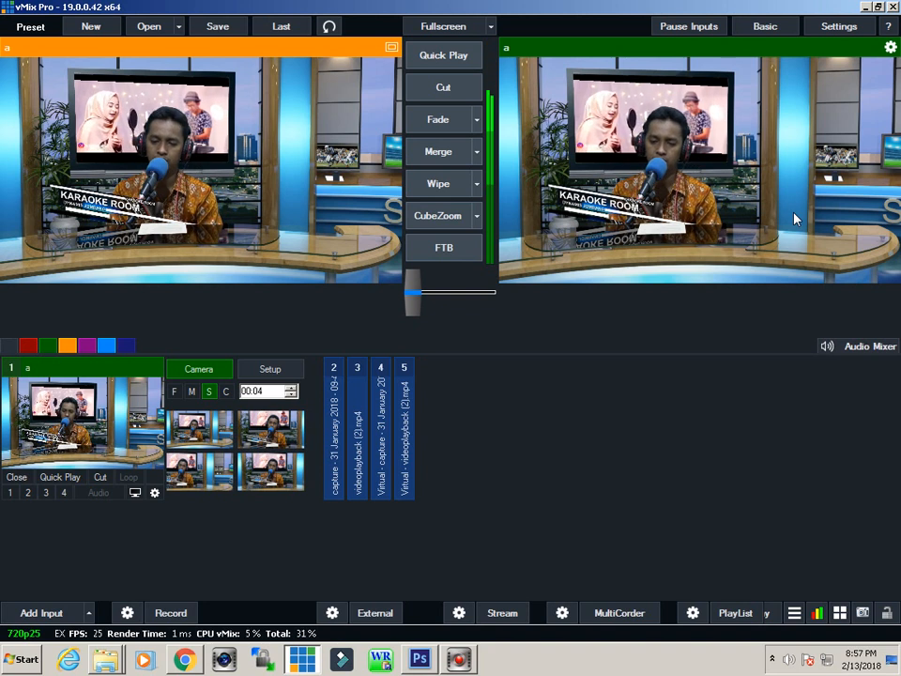
Step: Replace input 1's virtual set with the v3 folder from D:\vmix\virtual set and close the input settings
click(155, 493)
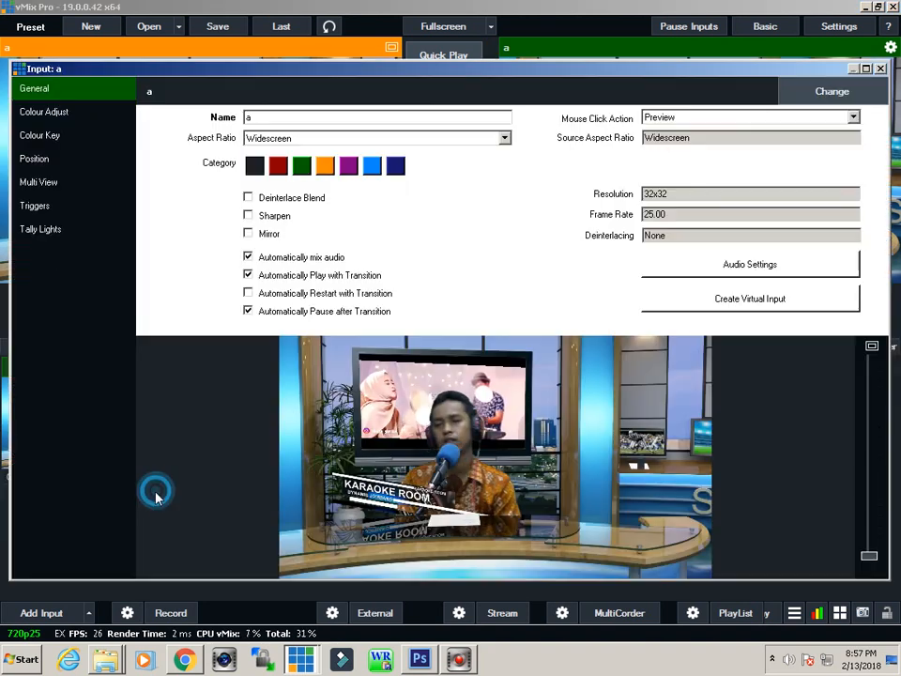
click(822, 91)
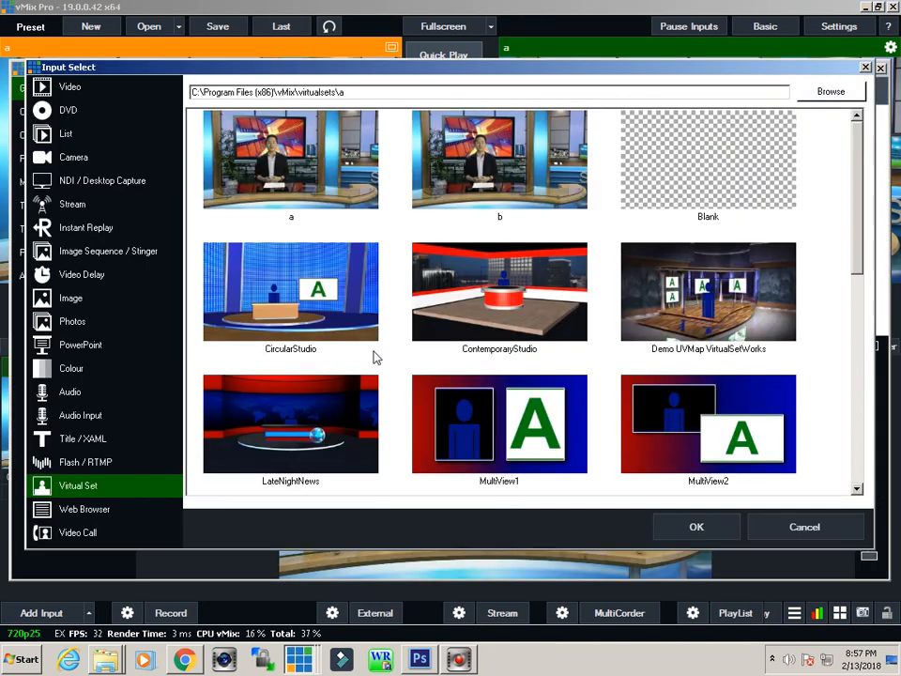
click(844, 91)
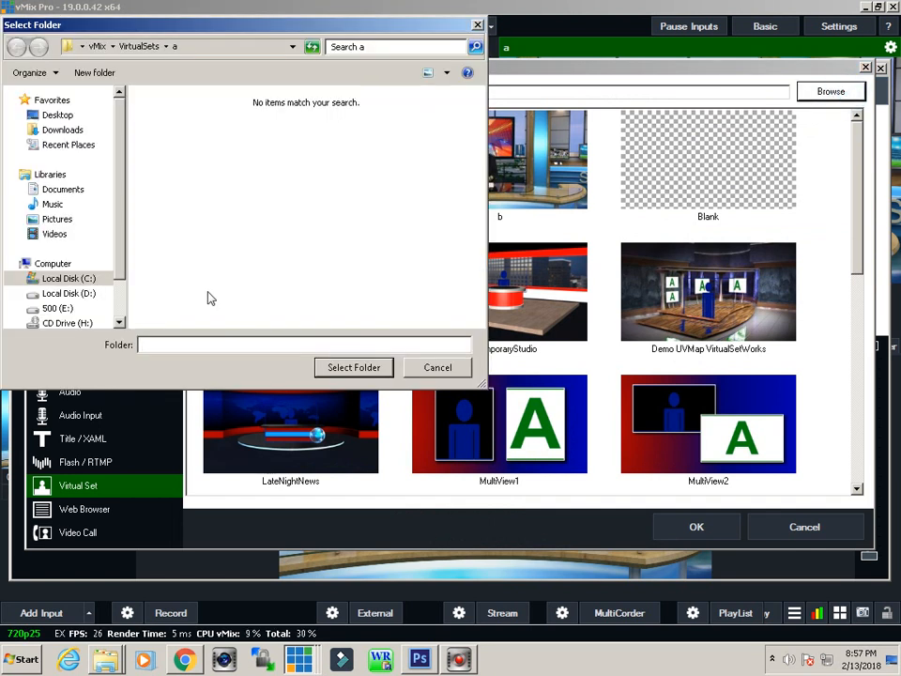
click(75, 292)
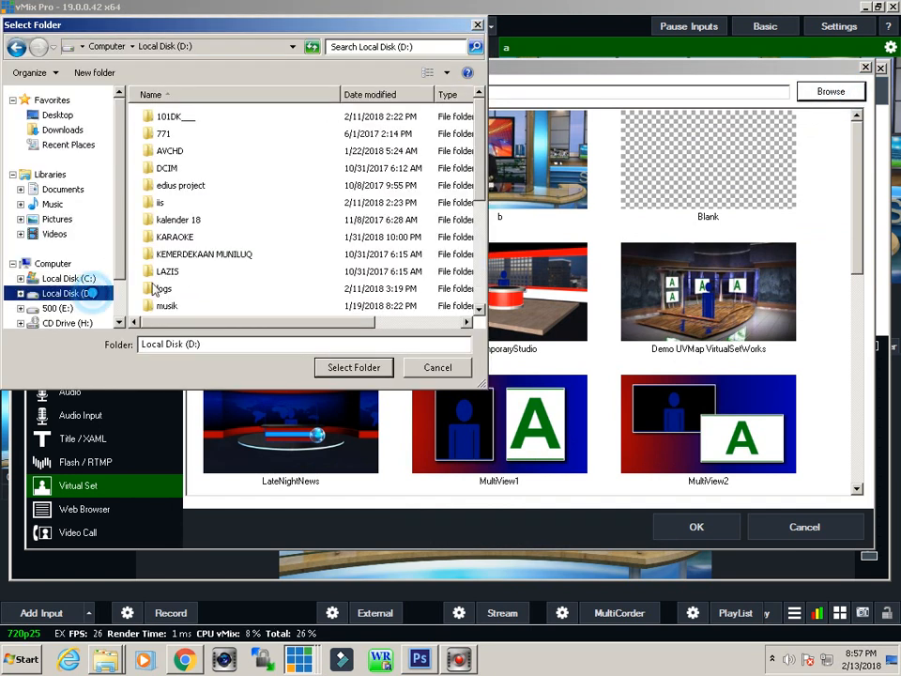
click(188, 295)
key(v)
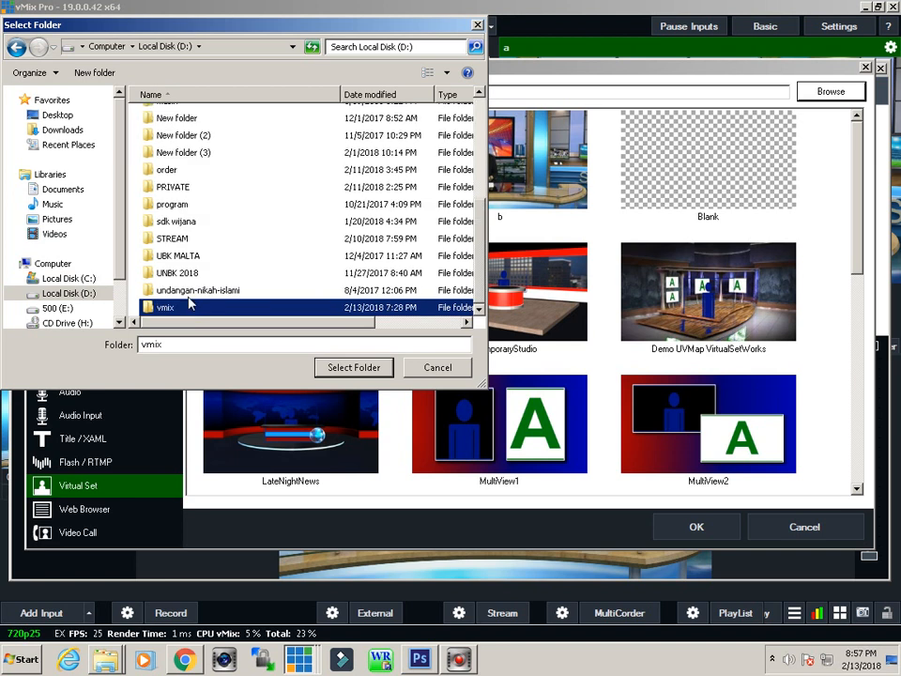
double_click(193, 310)
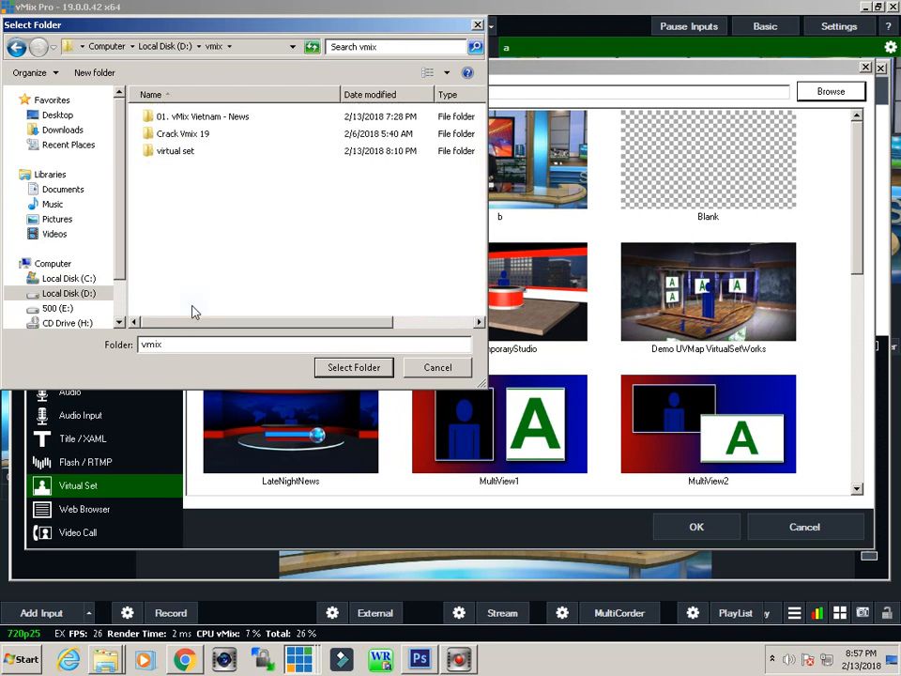
double_click(178, 151)
click(161, 185)
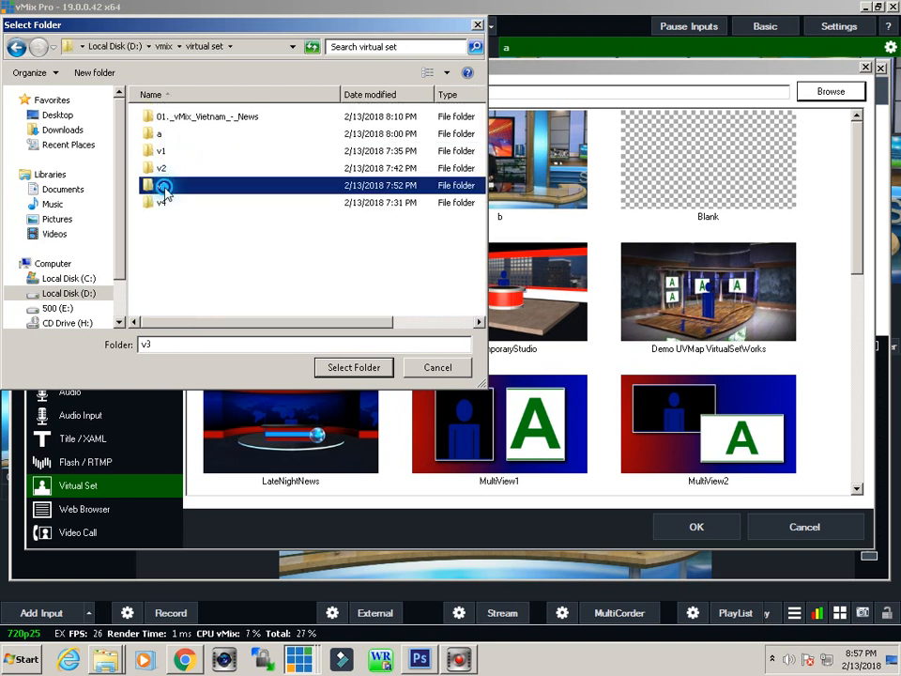
click(355, 366)
click(698, 535)
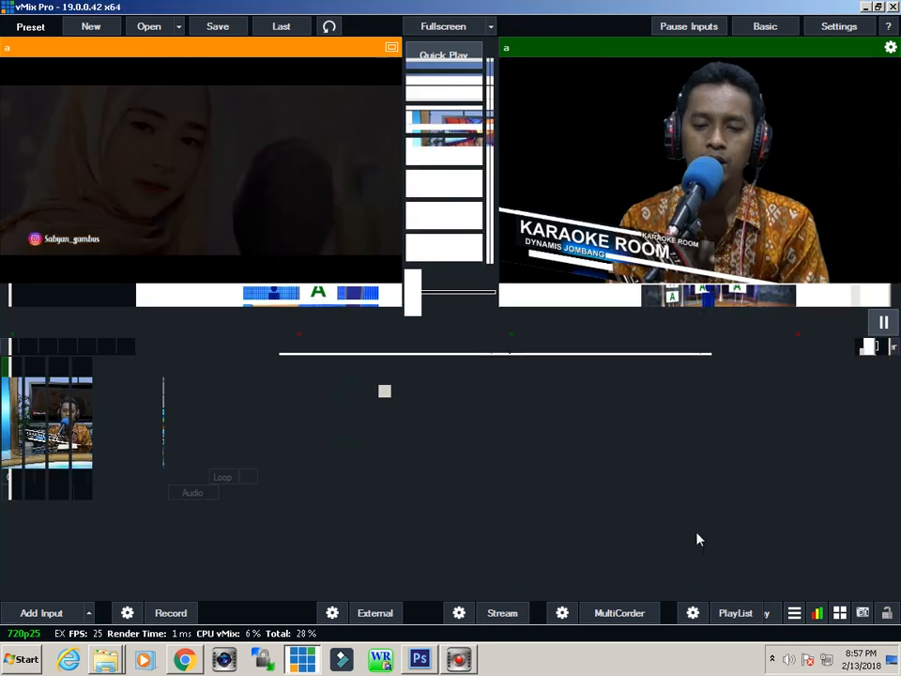
click(879, 70)
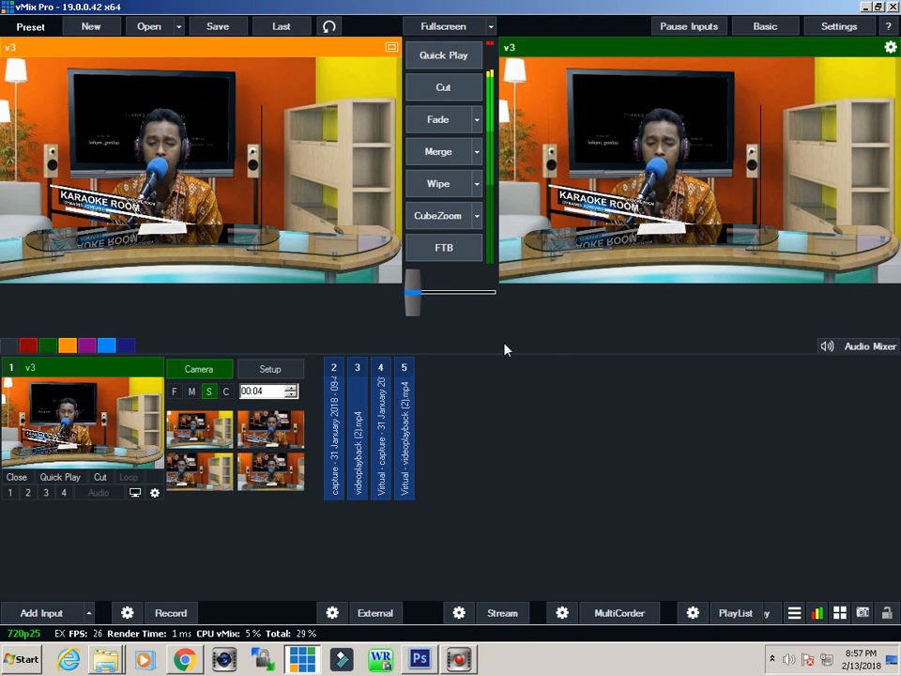
Step: Open the "01. vMix Vietnam - News" folder inside D:\vmix\virtual set\01._vMix_Vietnam_-_News in Windows Explorer
mouse_move(110, 662)
click(98, 626)
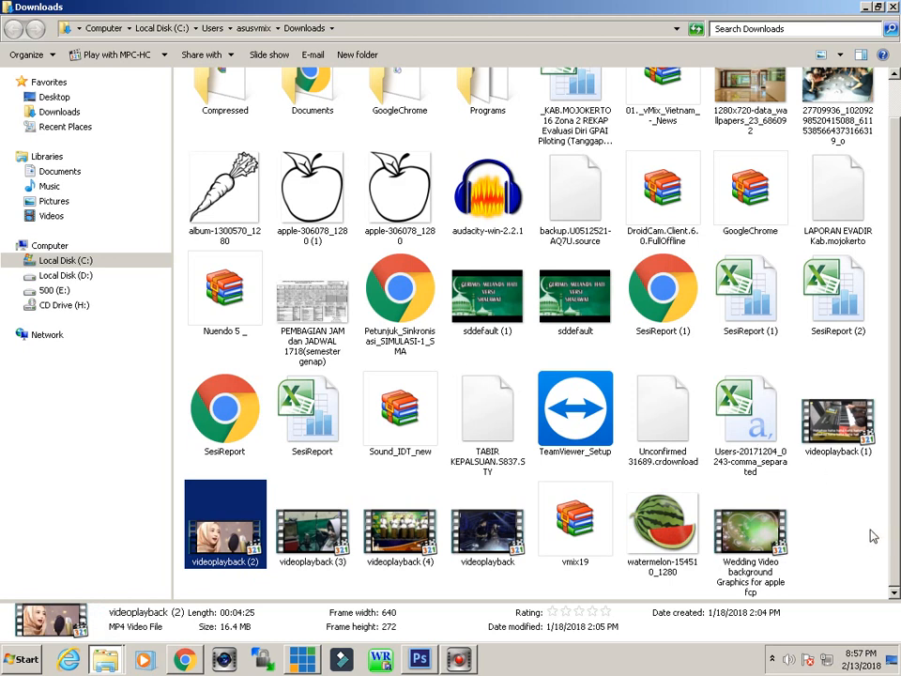
click(66, 275)
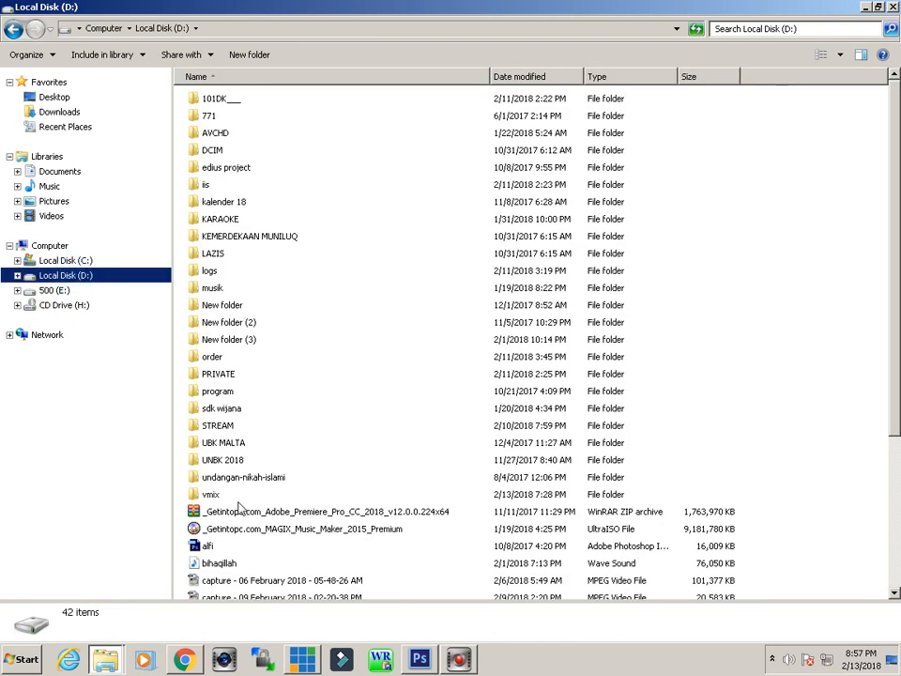
double_click(233, 495)
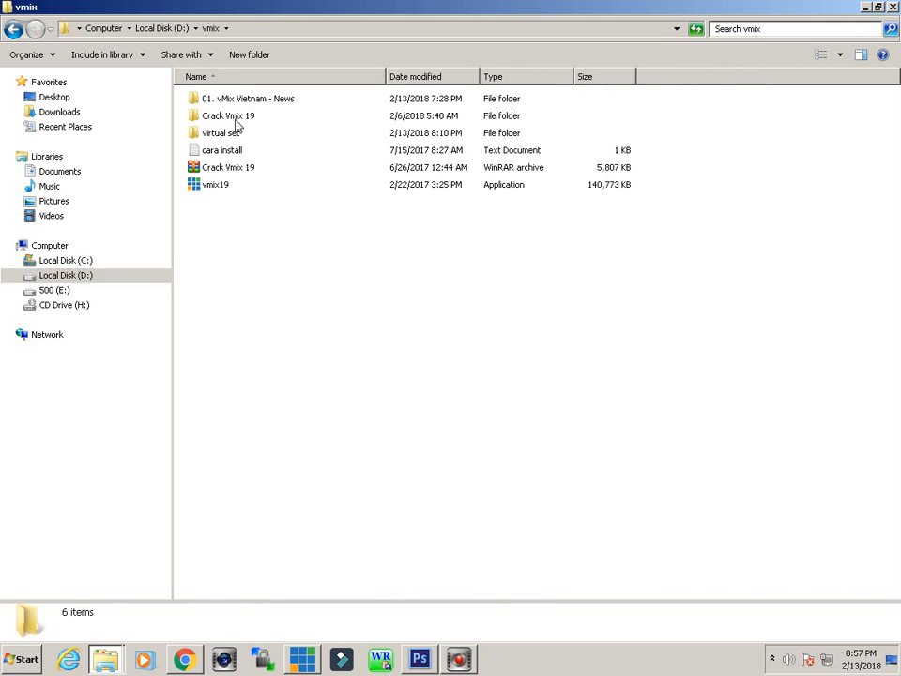
double_click(230, 133)
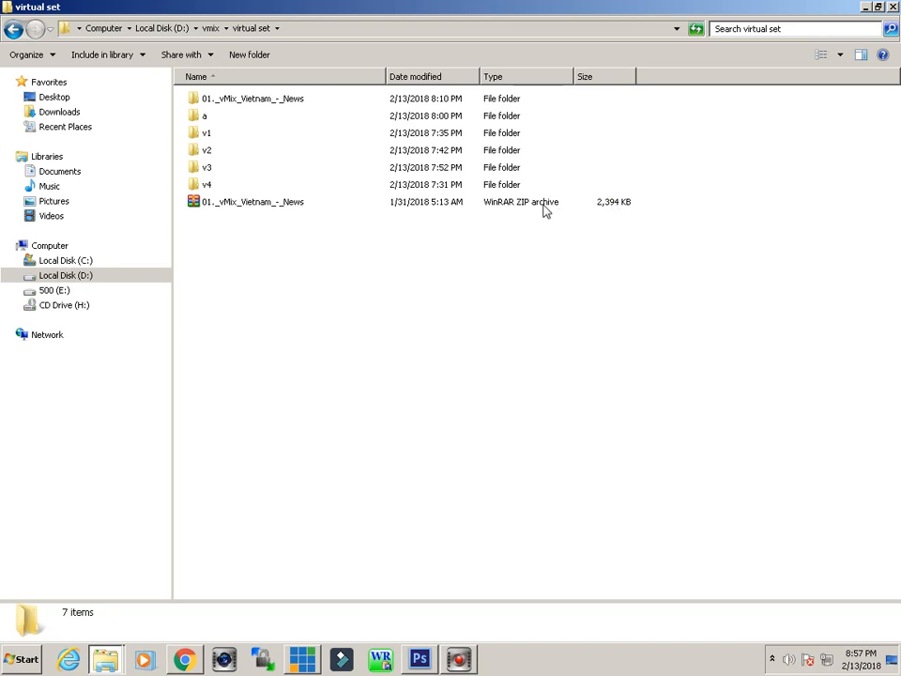
click(287, 205)
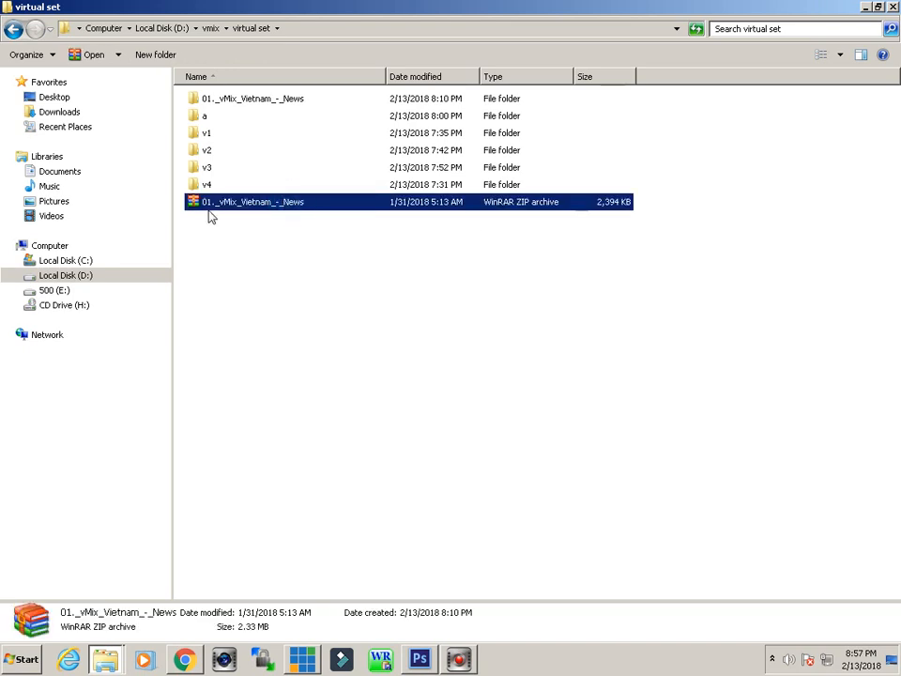
double_click(251, 103)
double_click(271, 101)
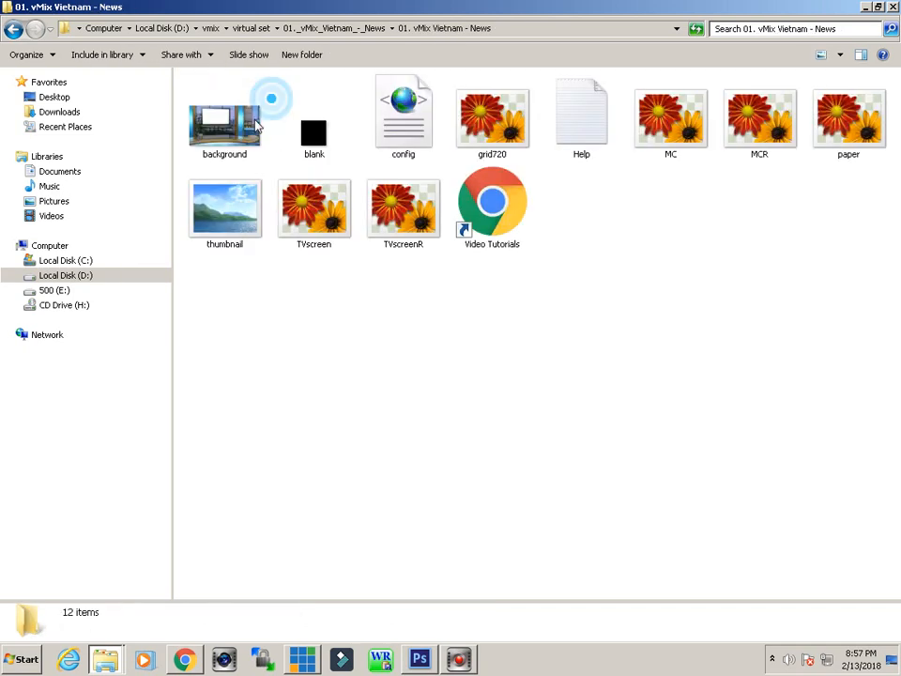
Step: Refresh the folder's thumbnails and examine the background image file of the virtual set
right_click(673, 330)
click(678, 373)
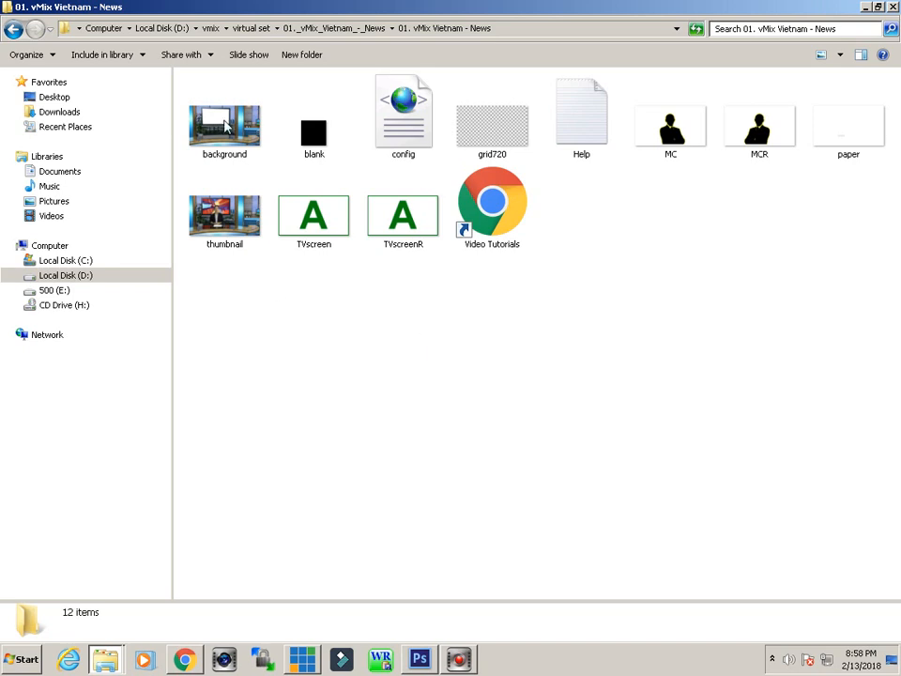
click(242, 131)
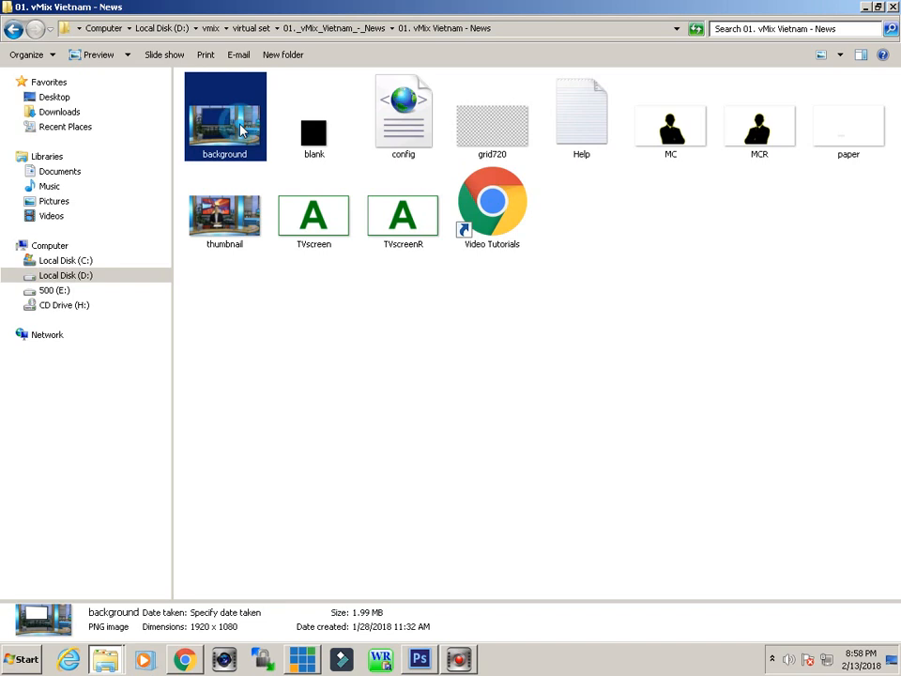
click(273, 295)
click(227, 159)
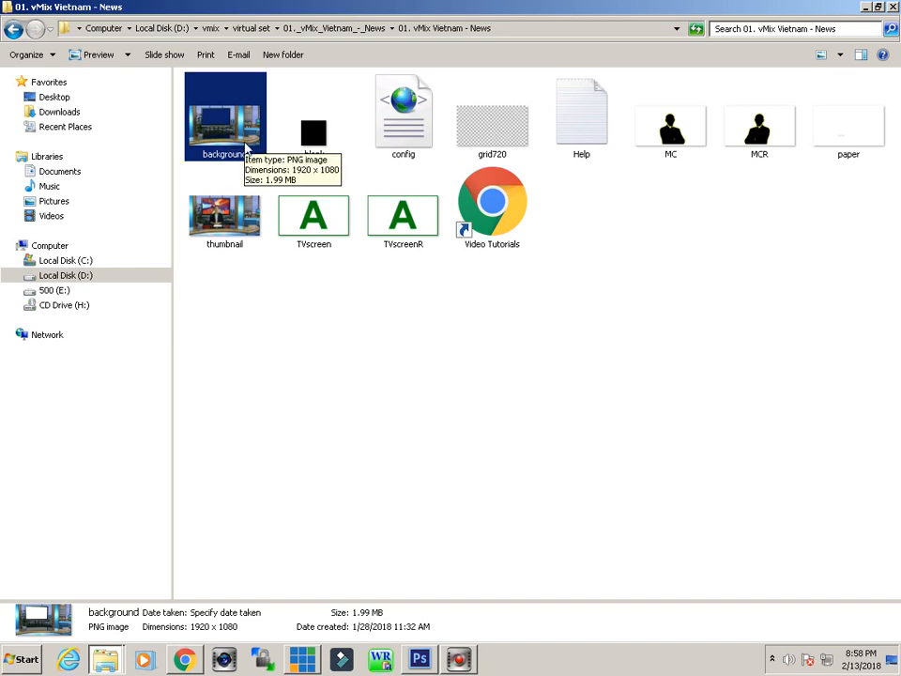
click(404, 579)
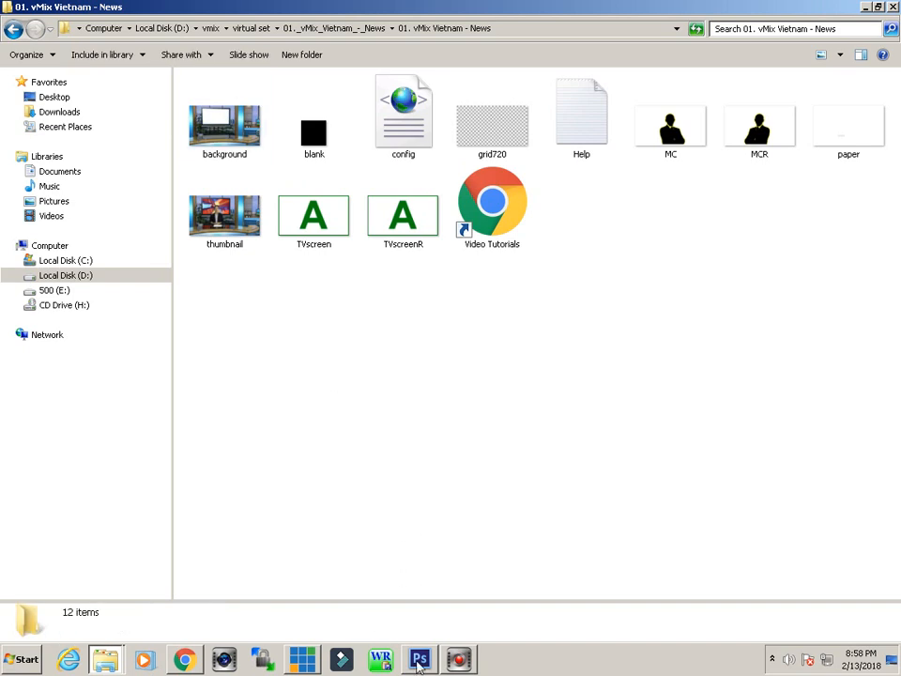
Step: Switch to Photoshop, close the 1280x720-data_wallpapers_23_686092.jpg document and hide Layer 0 of background.png
click(418, 662)
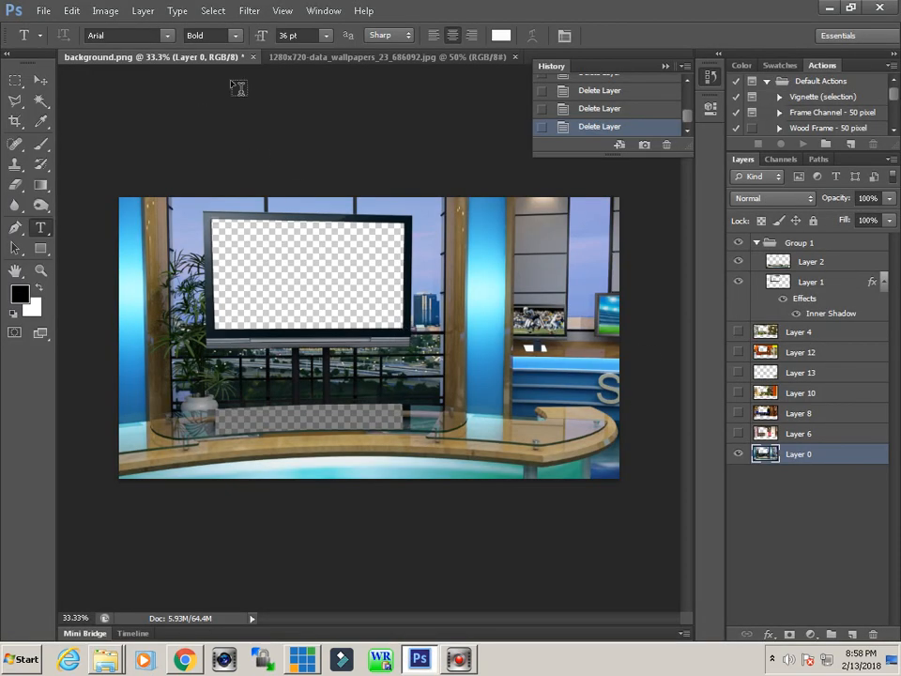
click(513, 57)
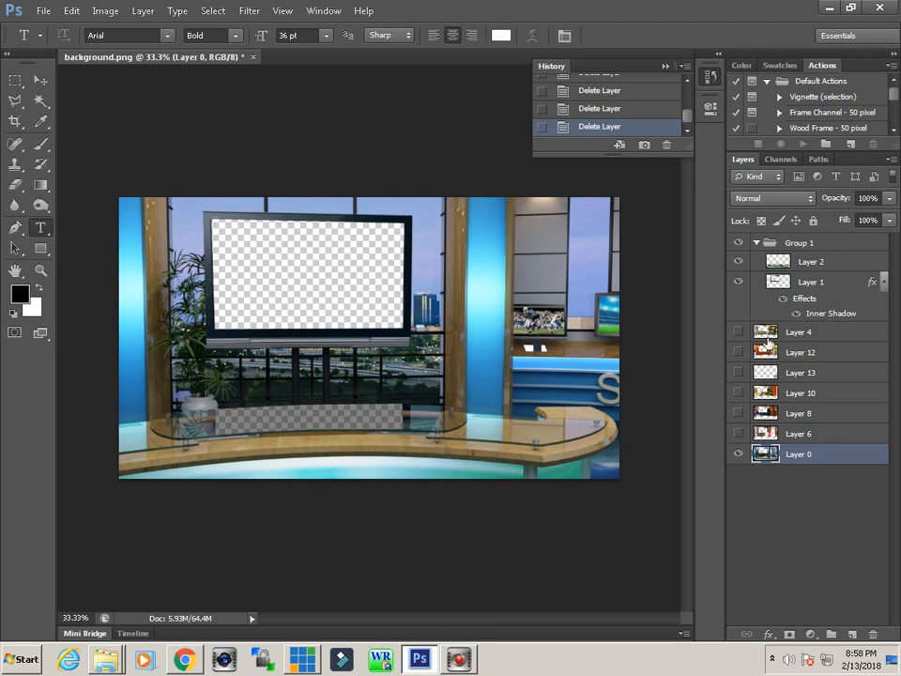
click(737, 455)
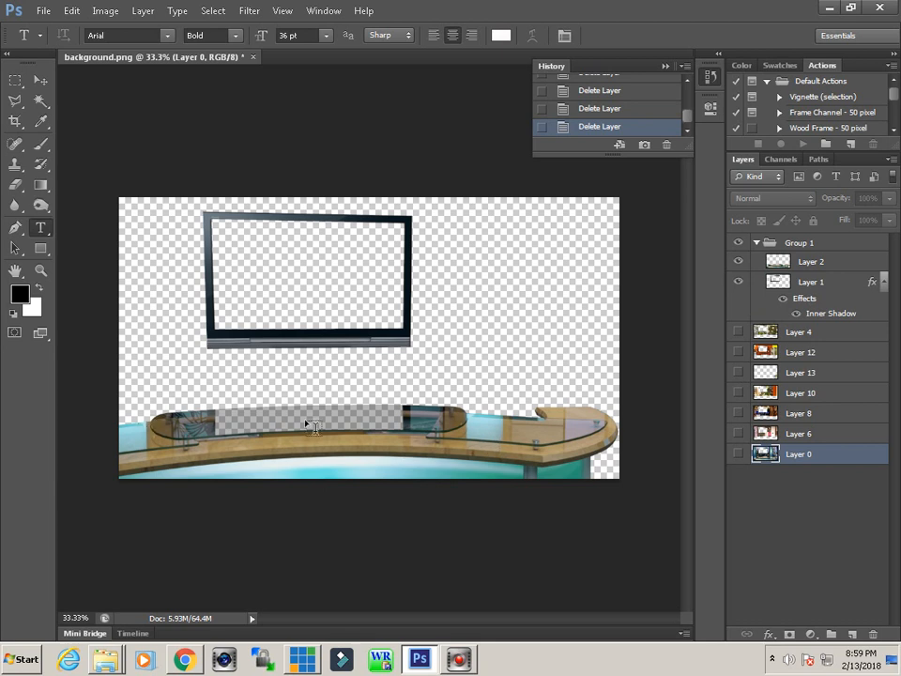
Step: Select Group 1, which holds the TV and desk layers, and collapse it
click(800, 281)
click(804, 241)
click(756, 242)
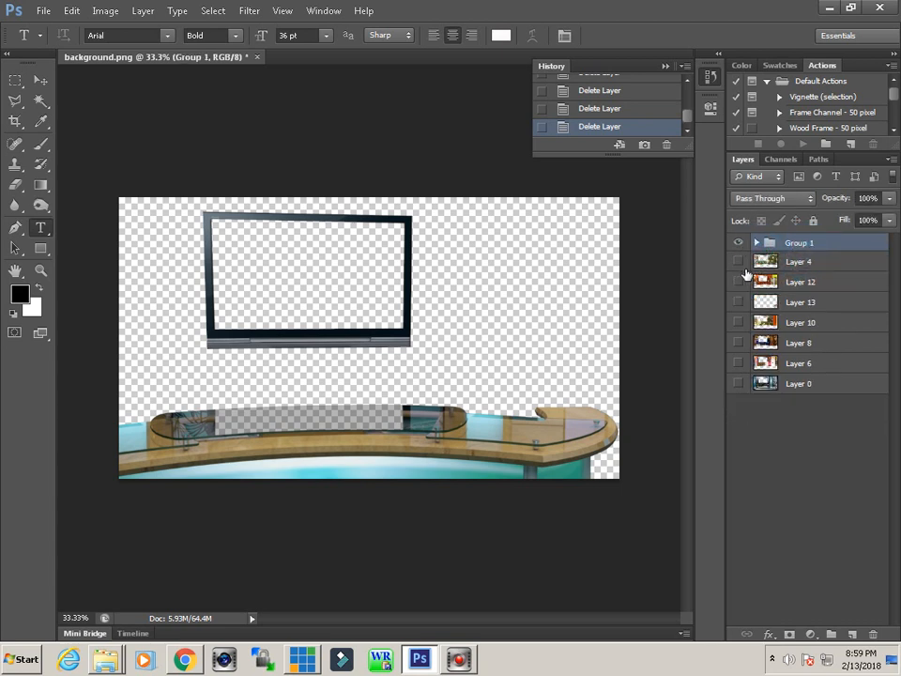
Step: Open the full-size "News TV Studio Set 195" image from the Google image results in Chrome and copy it
click(187, 658)
click(105, 8)
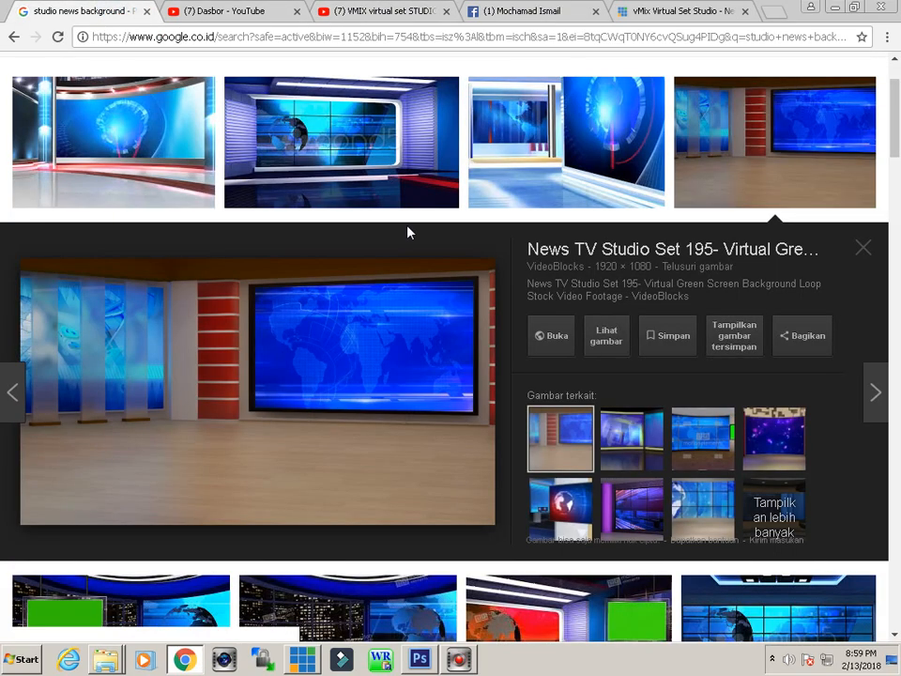
click(606, 336)
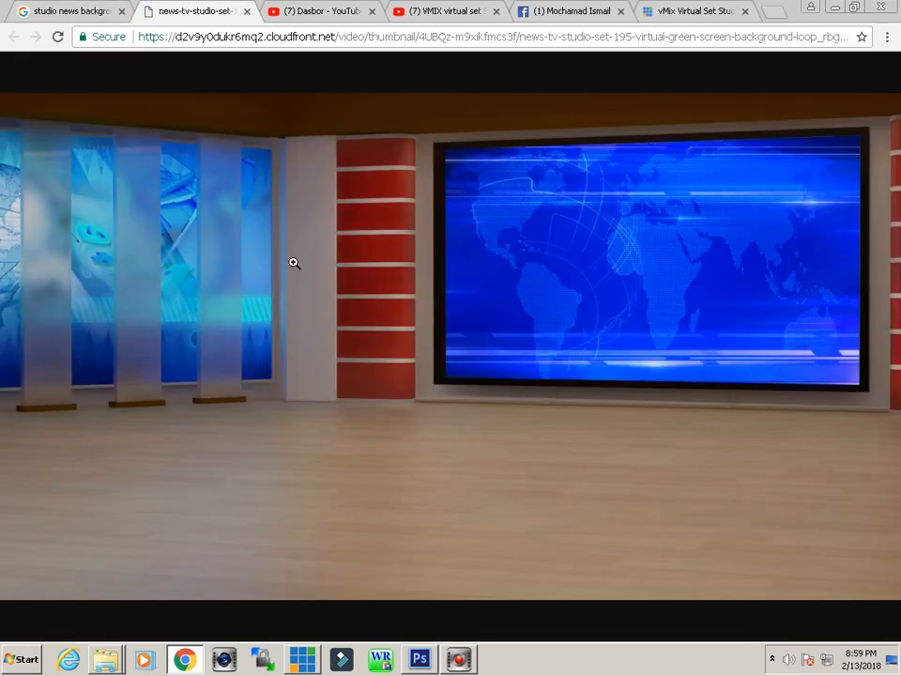
right_click(381, 292)
click(406, 334)
Step: Paste the copied studio image into background.png in Photoshop and place its layer directly below Group 1
click(419, 660)
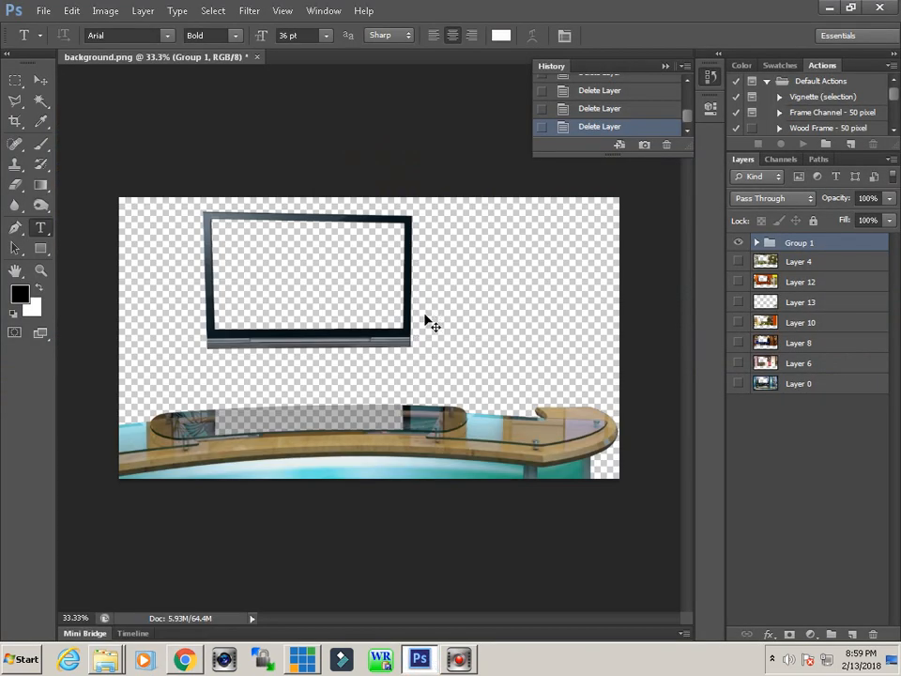
key(ctrl+v)
drag(775, 255, 777, 278)
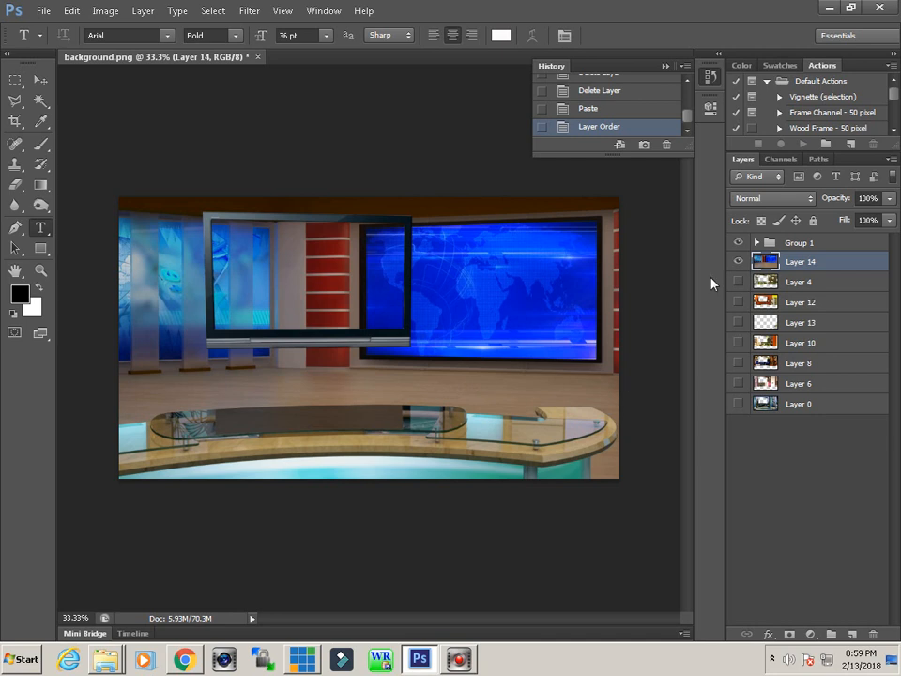
Step: Select the TV's screen area from Layer 1 in Group 1 with the Magic Wand and delete that area from Layer 14
click(40, 101)
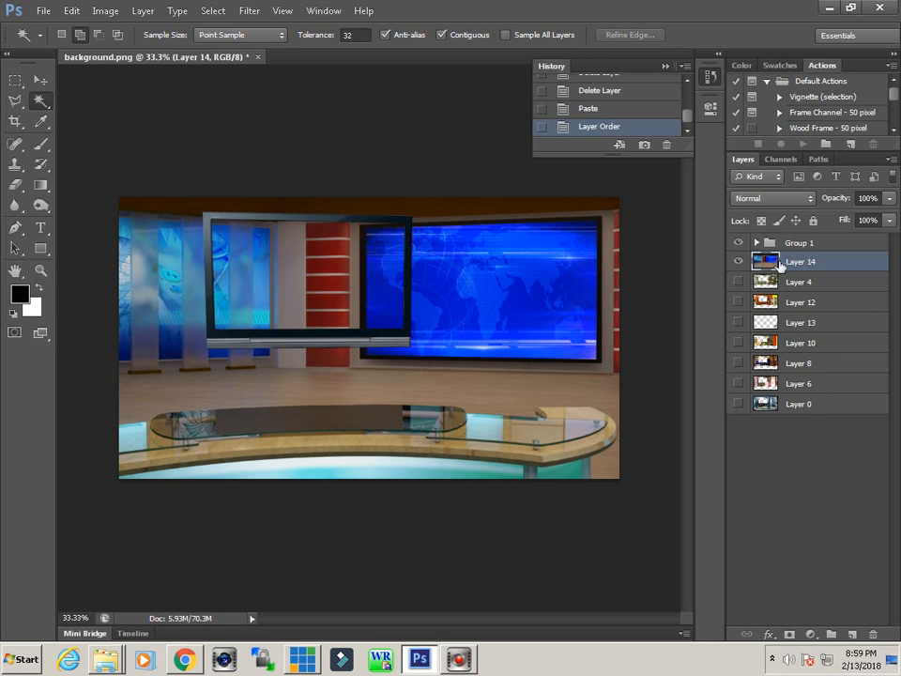
click(755, 243)
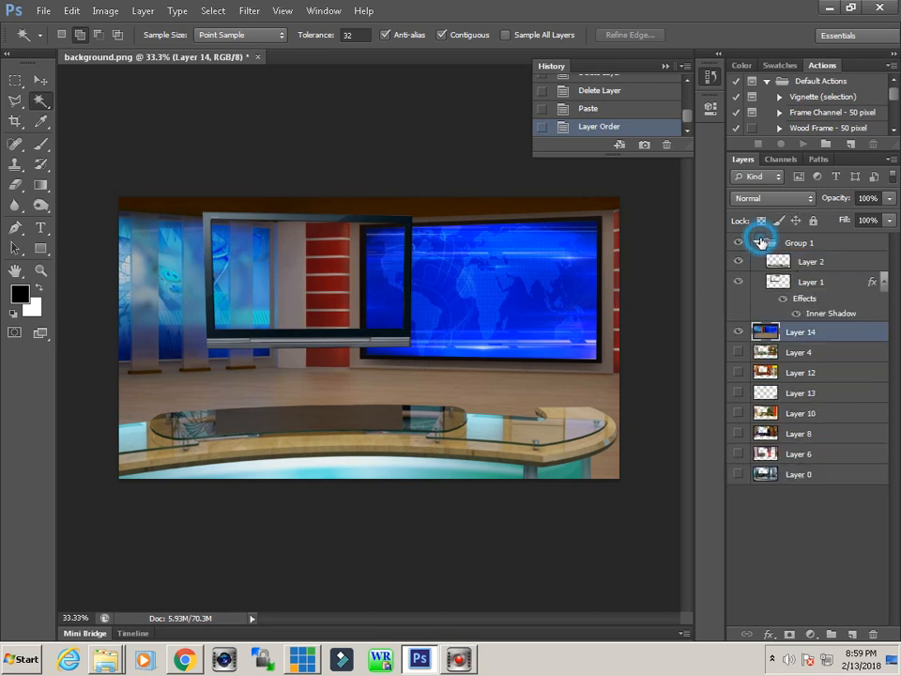
click(806, 284)
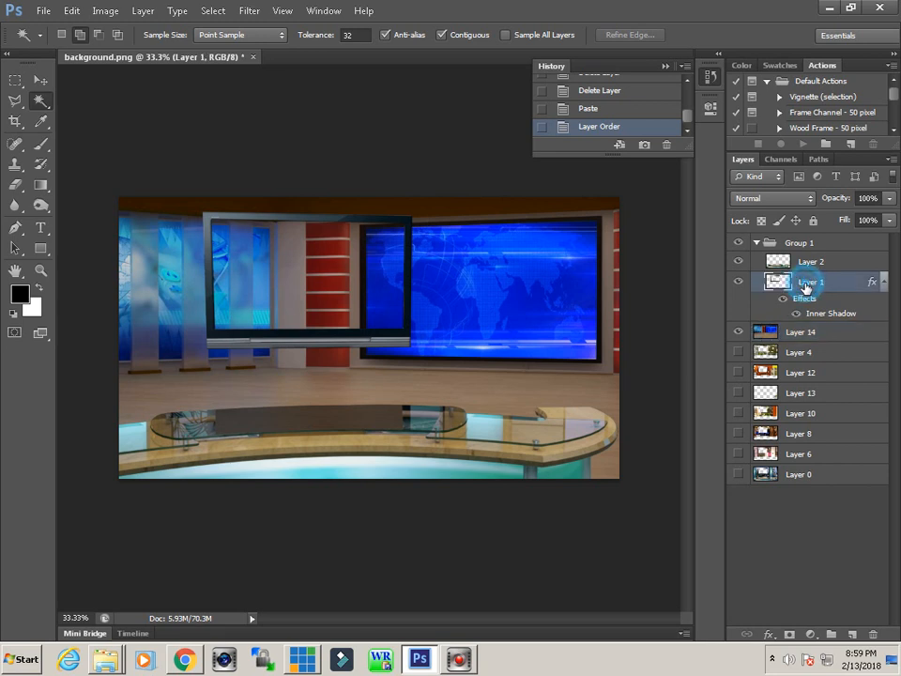
click(294, 261)
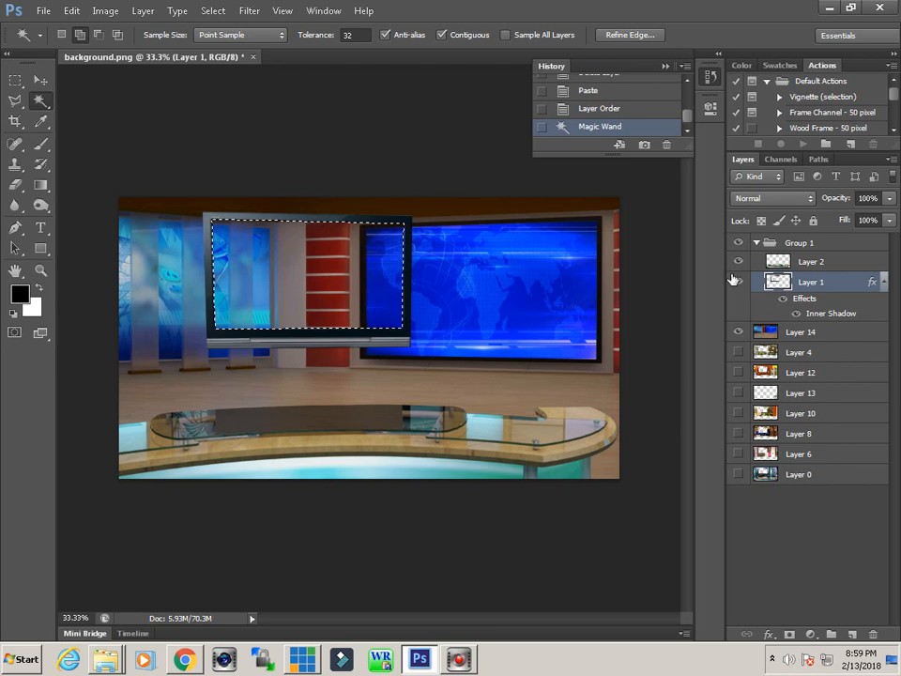
click(799, 333)
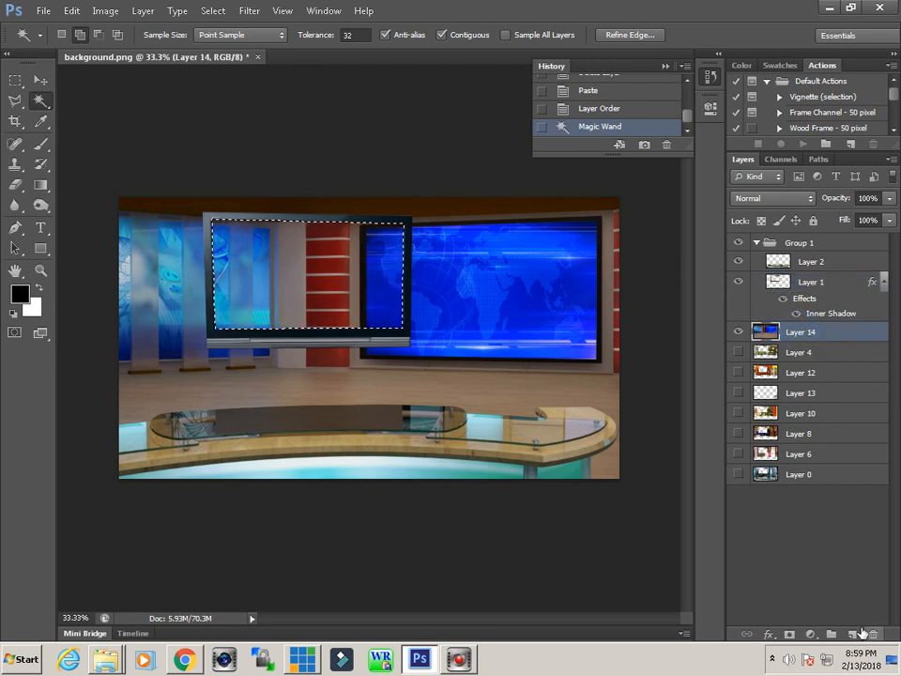
key(Delete)
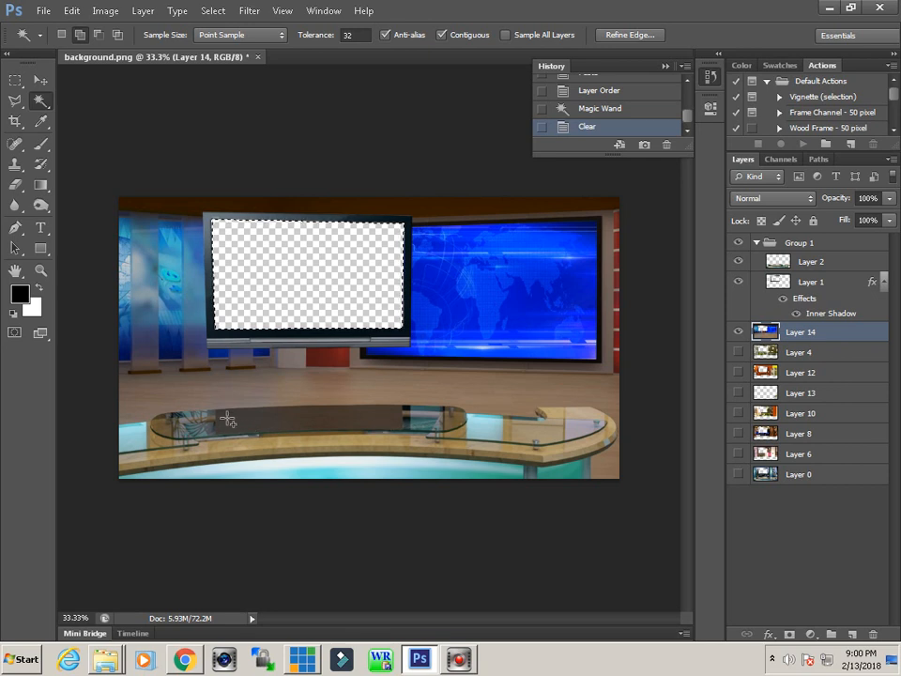
click(278, 424)
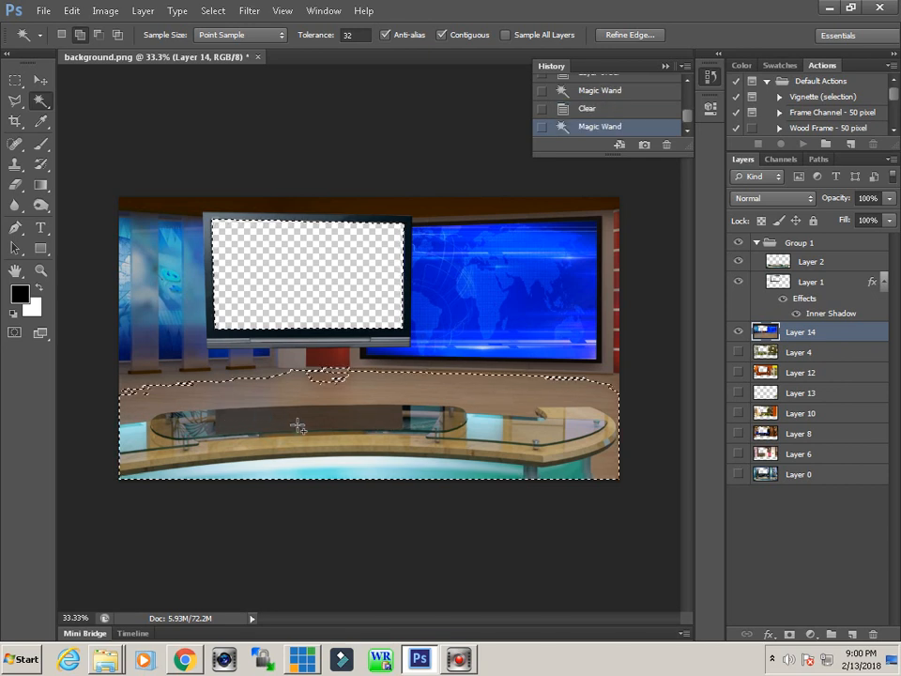
key(ctrl+d)
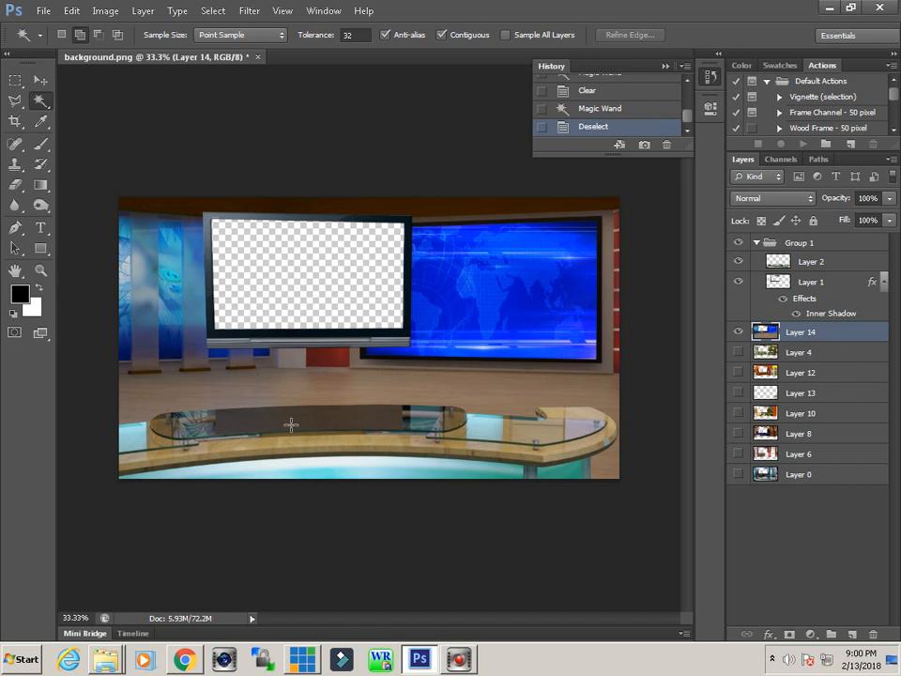
click(282, 427)
key(ctrl+d)
Step: Hide Layer 14 and select the transparent area above and around the desk on Layer 2 with the Magic Wand
click(739, 332)
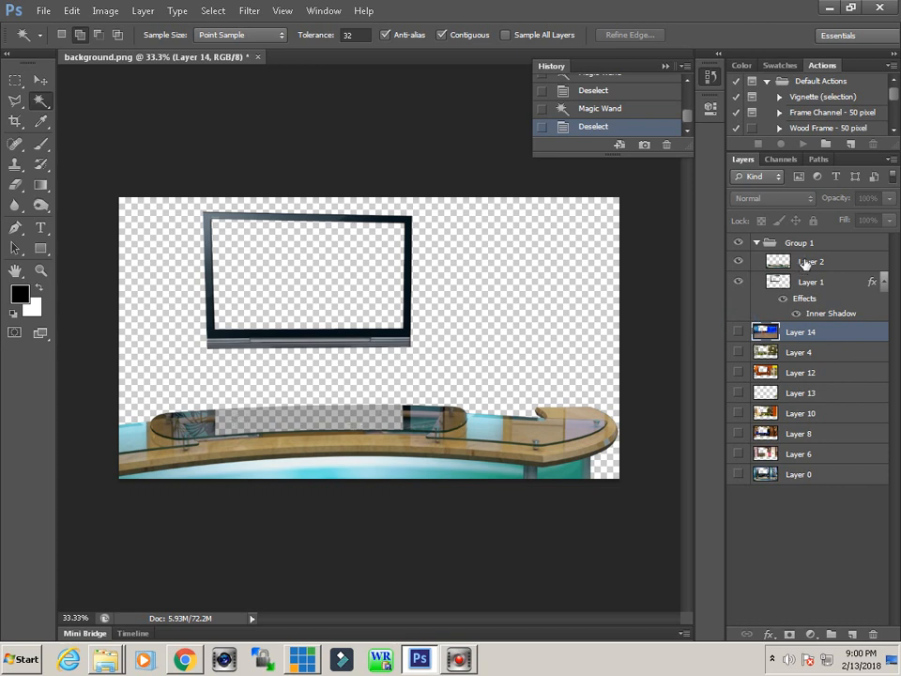
click(805, 263)
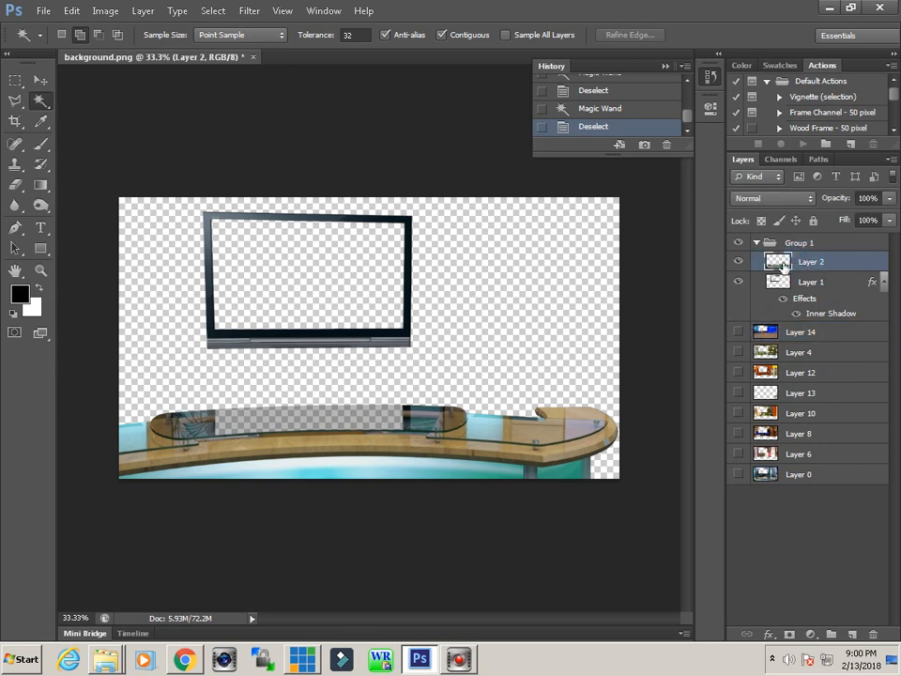
click(37, 101)
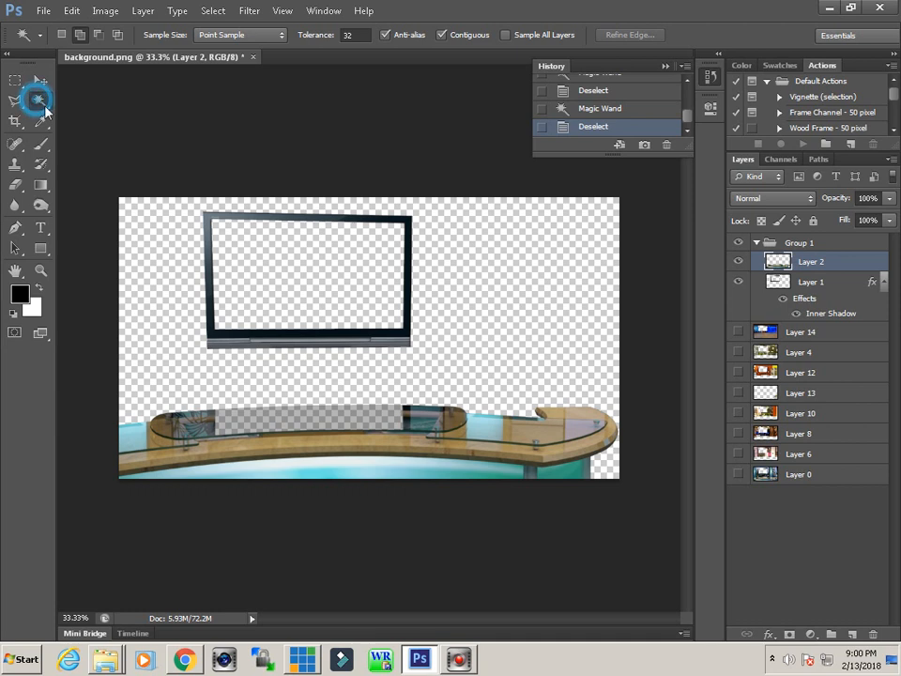
click(529, 327)
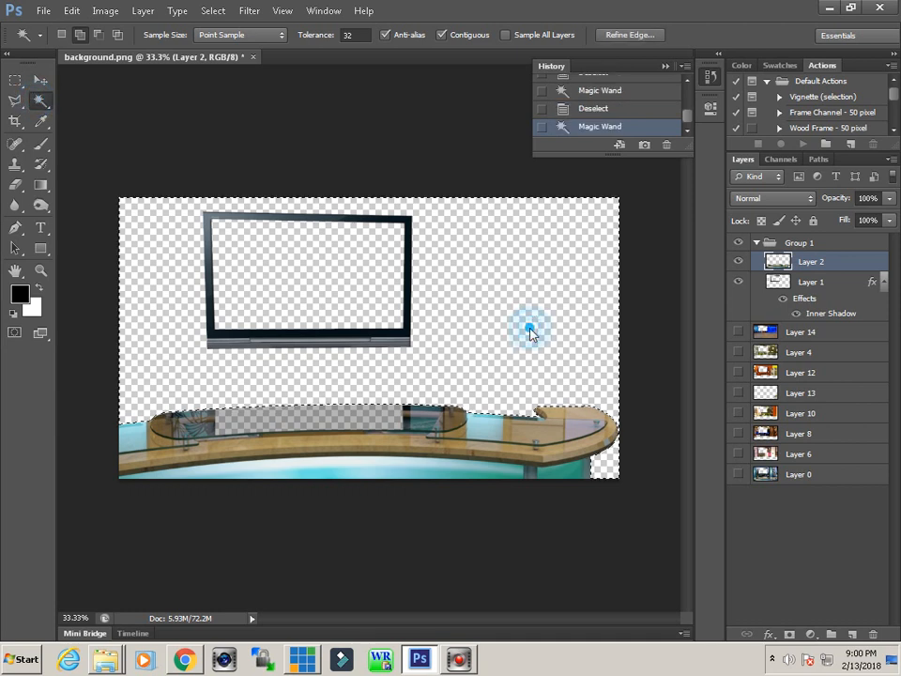
Step: Show Layer 14, copy its selected area to a new layer, and hide Layer 14 again
click(738, 331)
click(805, 333)
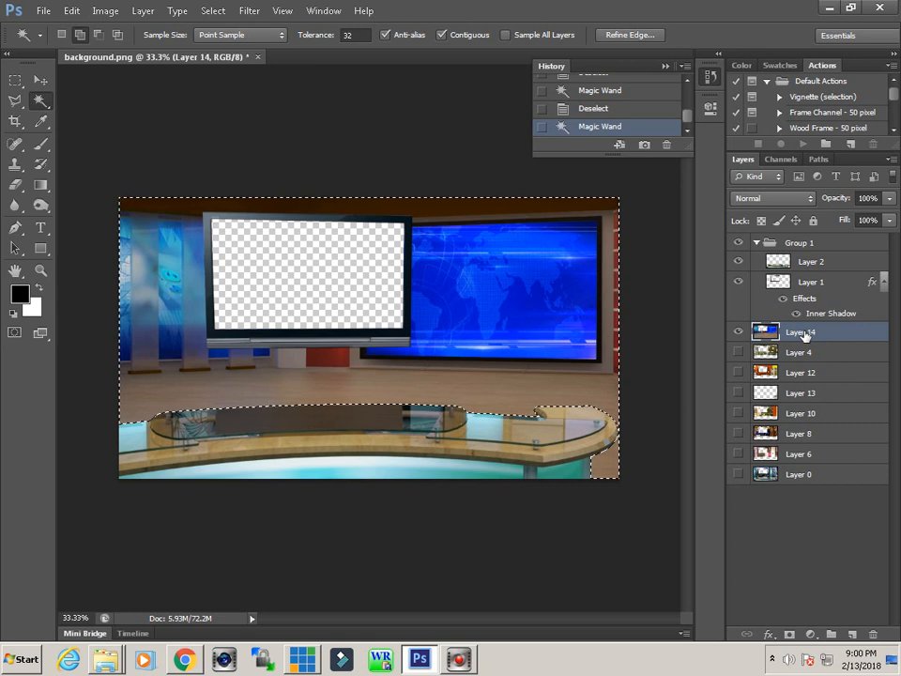
key(ctrl+j)
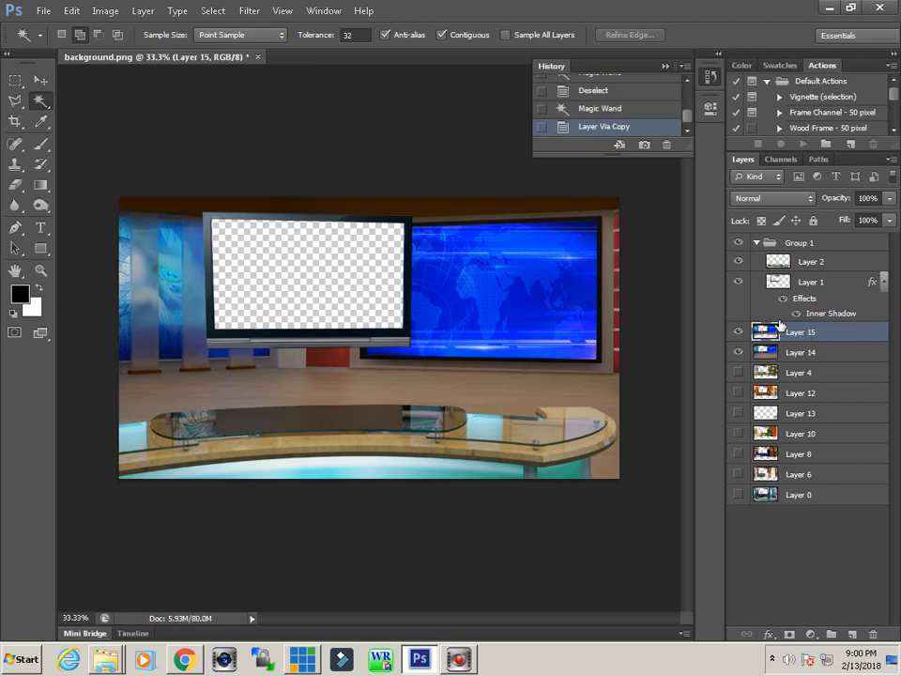
click(738, 353)
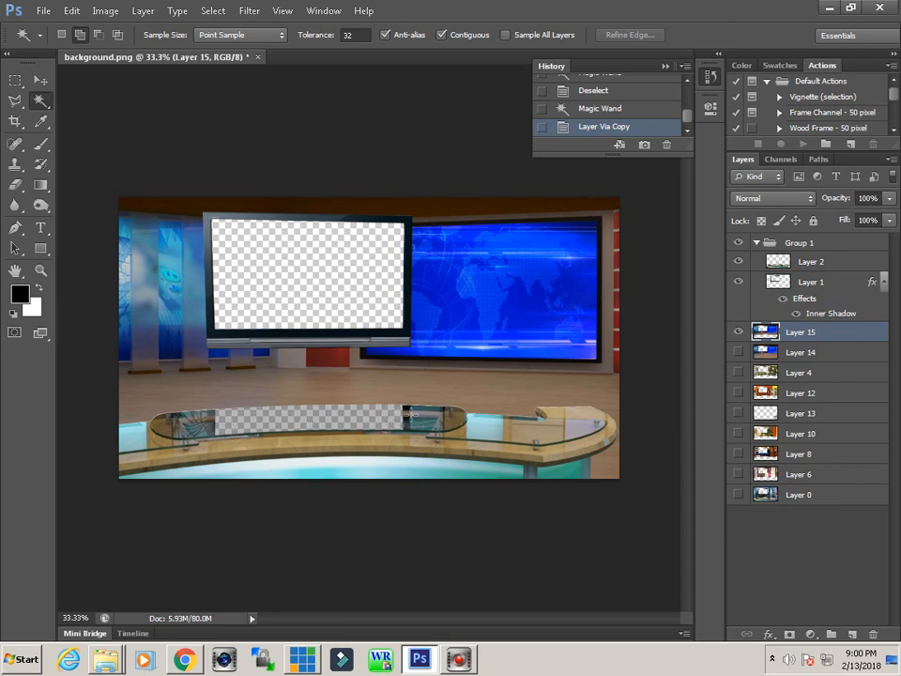
Step: Start saving the document under the name background and choose PNG as the file format
key(ctrl+shift+s)
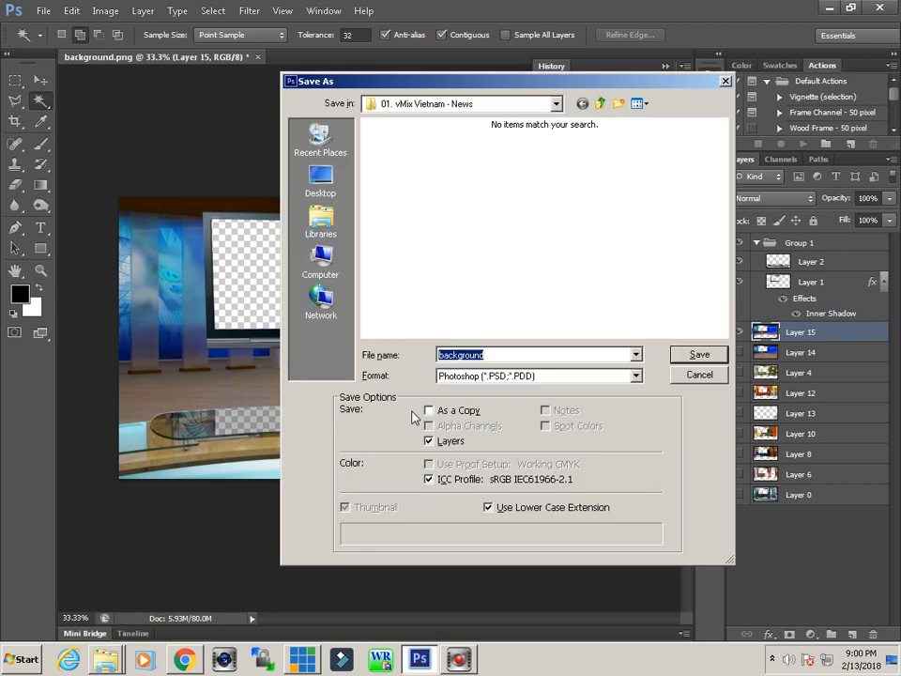
click(503, 378)
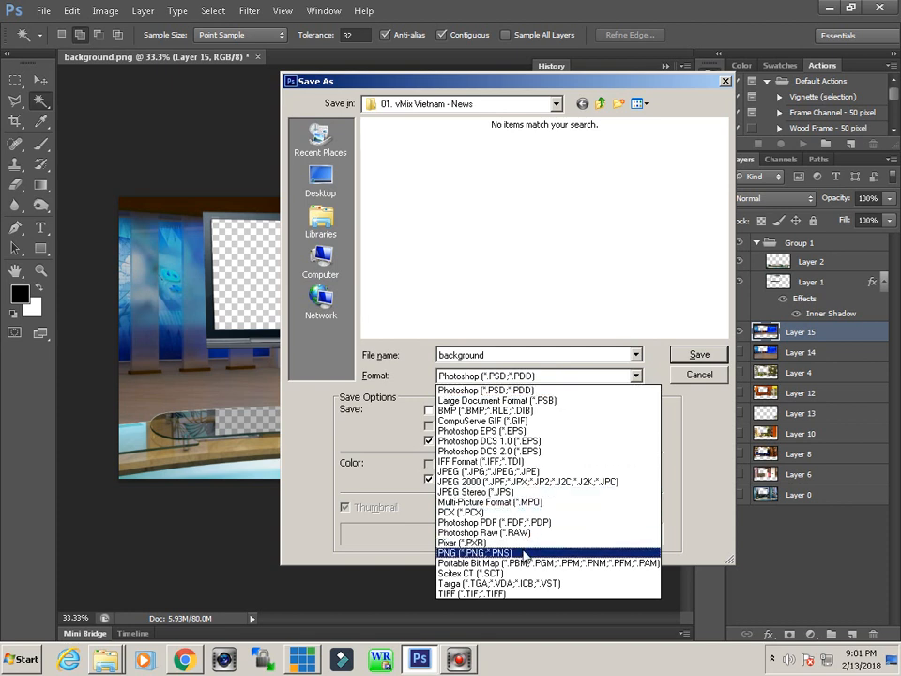
click(524, 554)
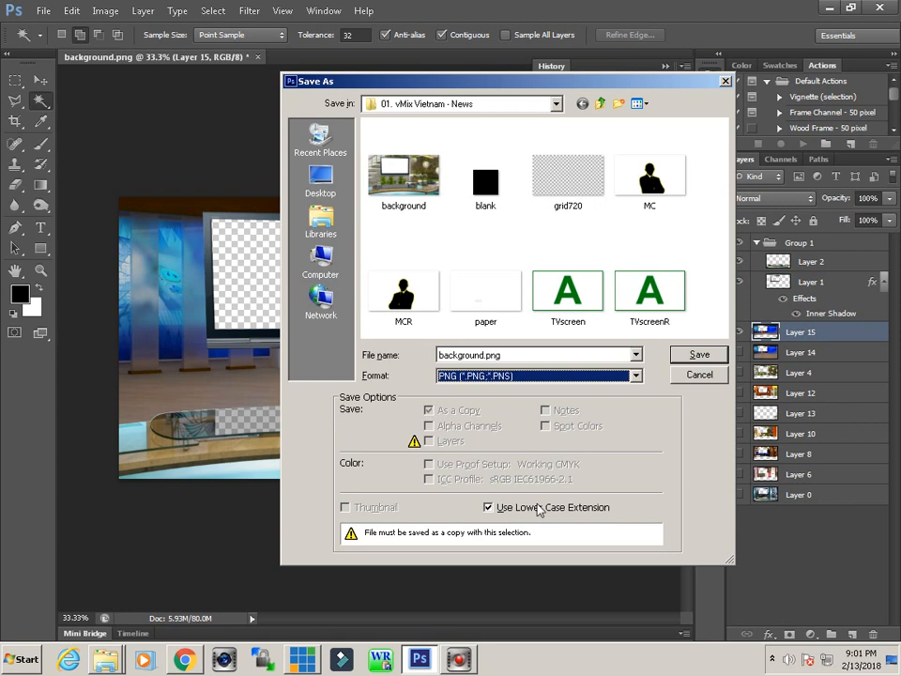
Step: Check in Windows Explorer where the 01. vMix Vietnam - News folder sits within the virtual set folder, and return to Photoshop
click(106, 658)
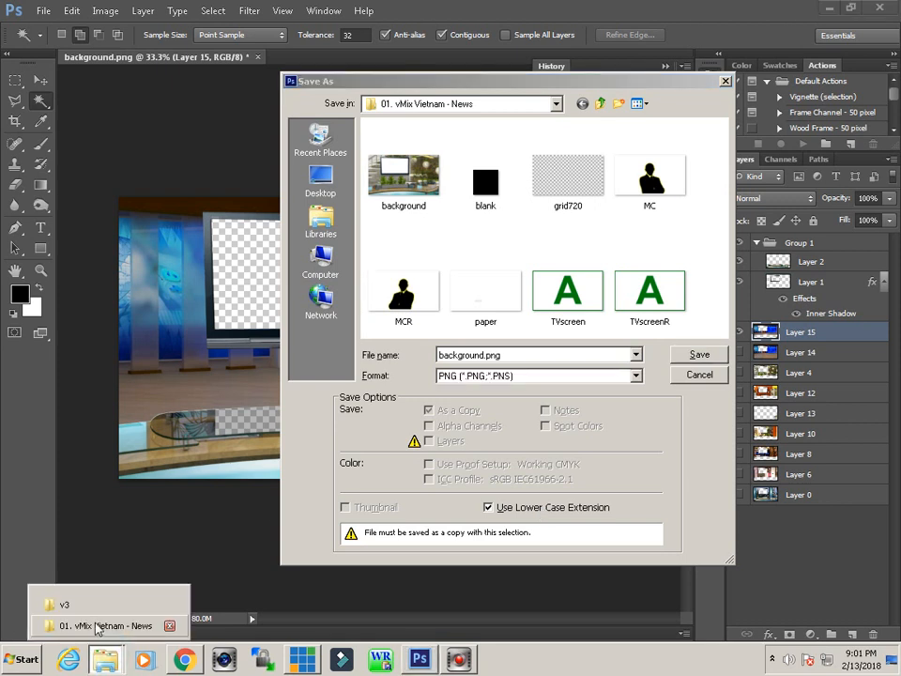
click(97, 626)
click(362, 29)
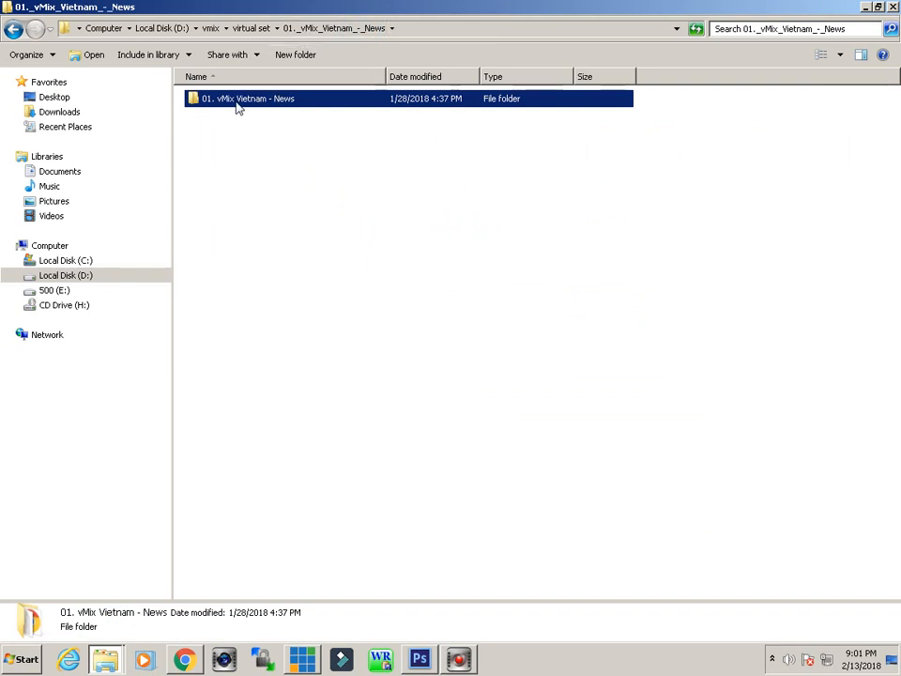
click(252, 28)
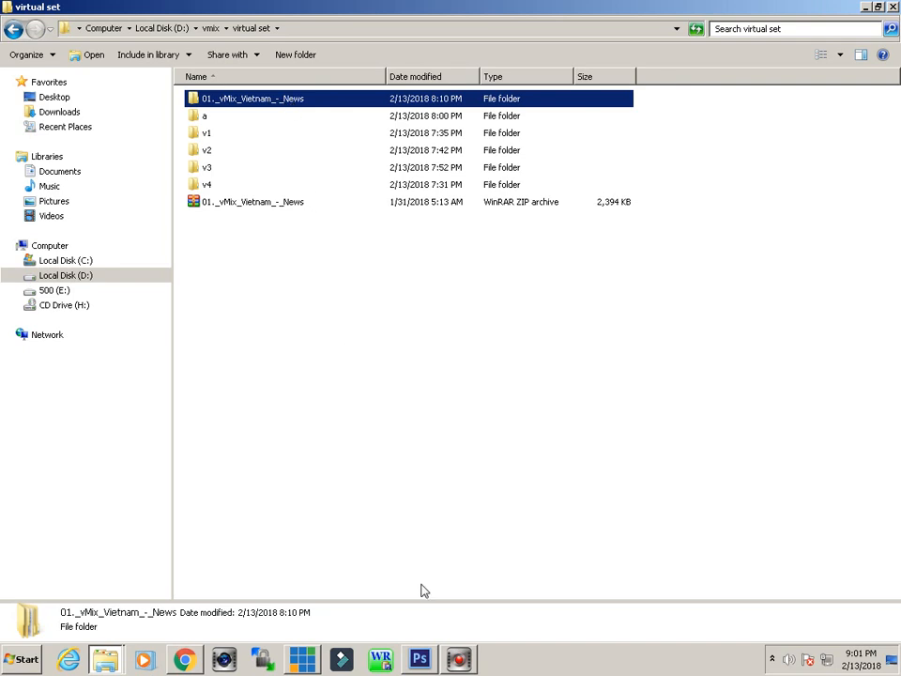
click(420, 659)
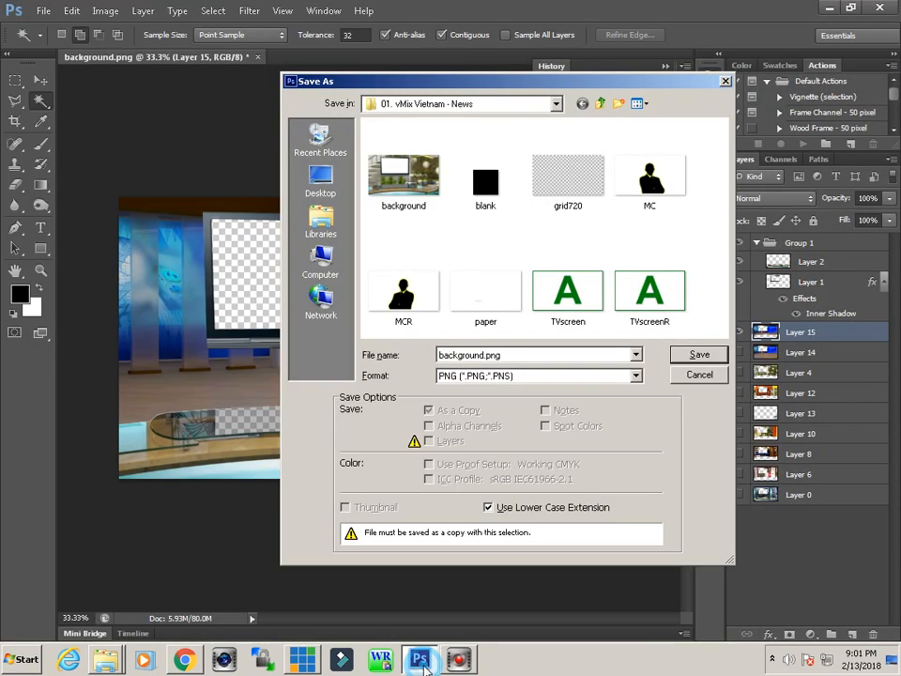
Step: Save the PNG over background.png in virtual set's 01._vMix_Vietnam_-_News\01. vMix Vietnam - News folder, with Smallest / Slow compression and no interlacing
click(598, 103)
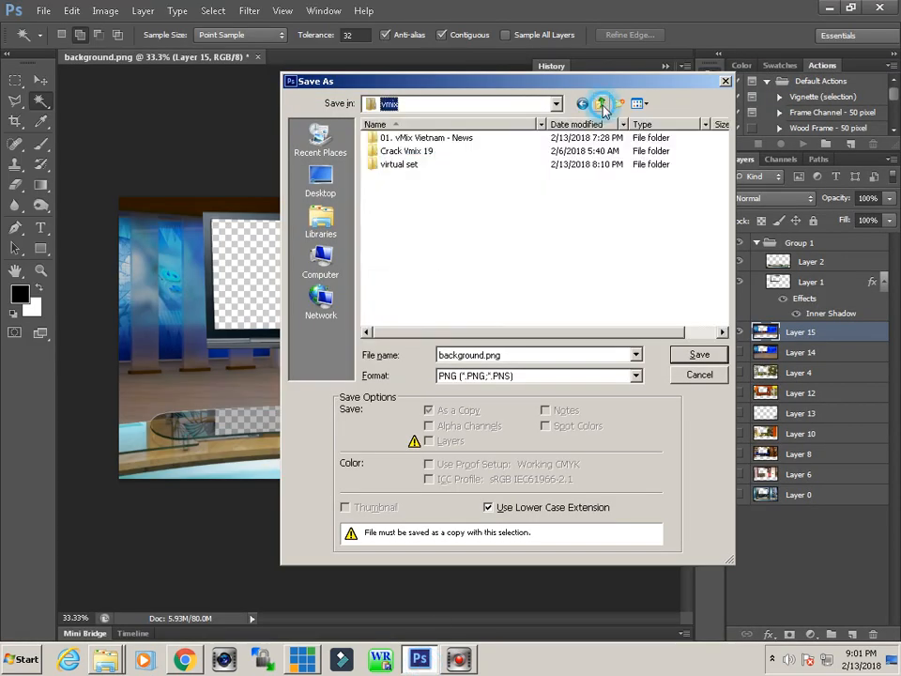
double_click(428, 164)
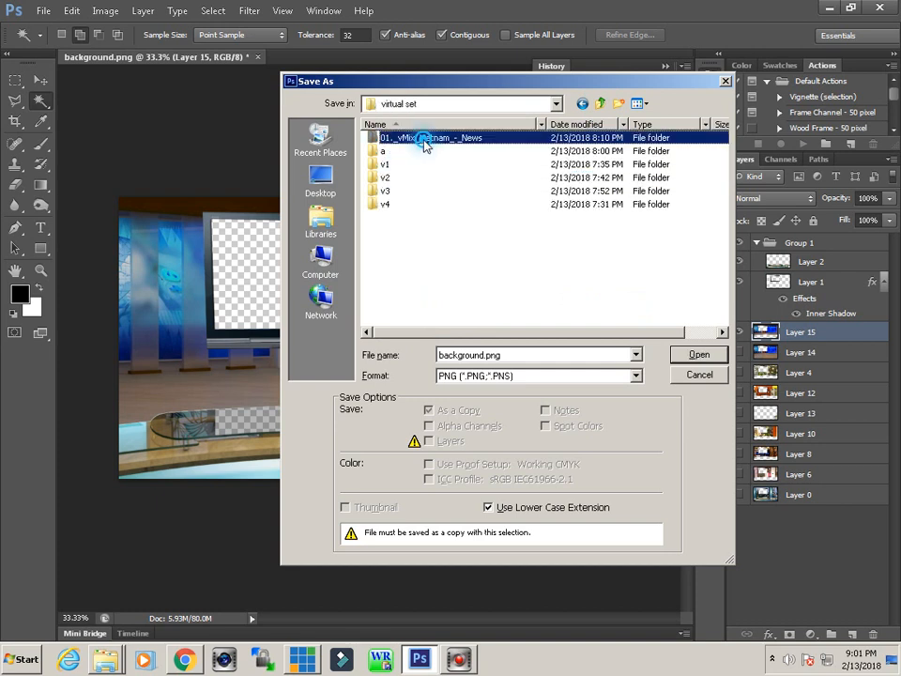
double_click(424, 139)
click(423, 141)
double_click(423, 141)
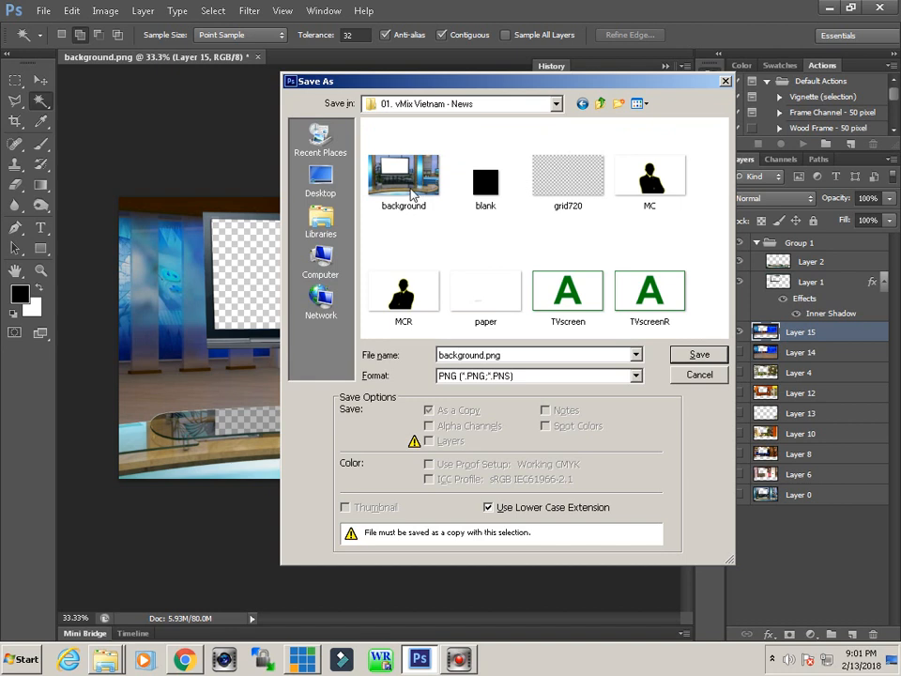
click(411, 195)
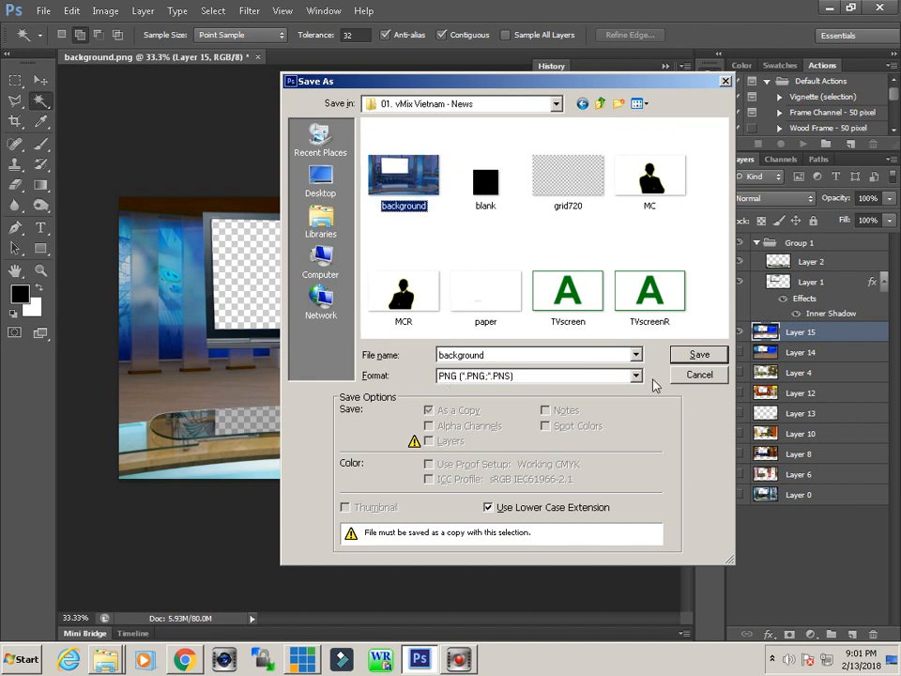
click(698, 356)
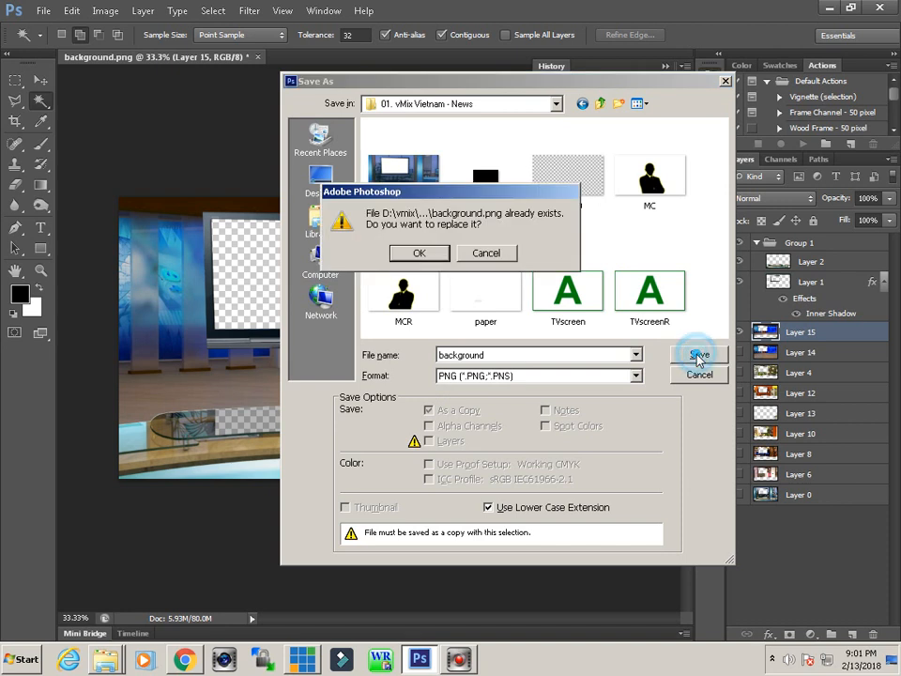
click(414, 254)
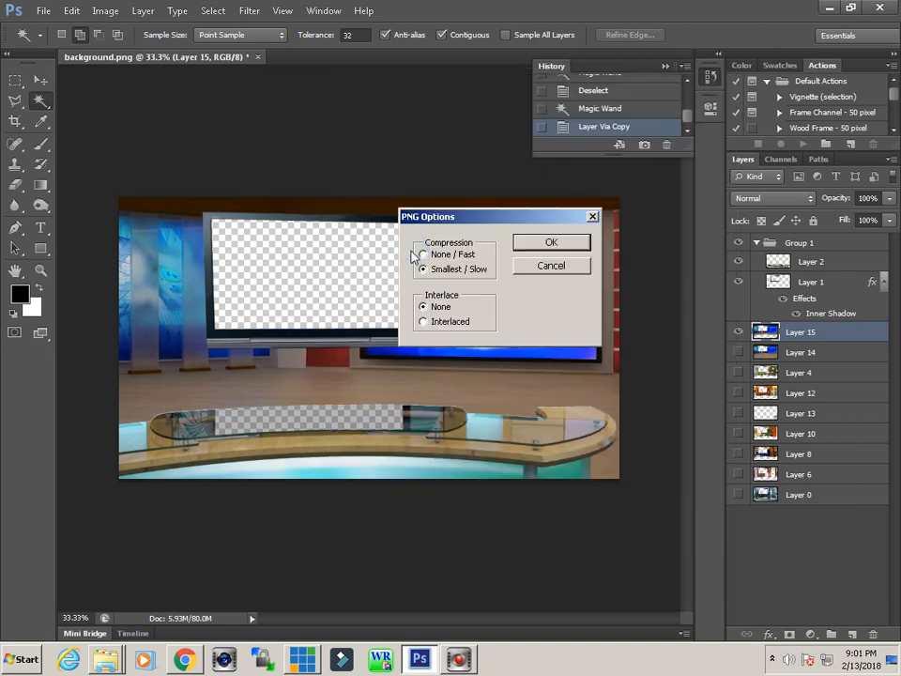
click(565, 242)
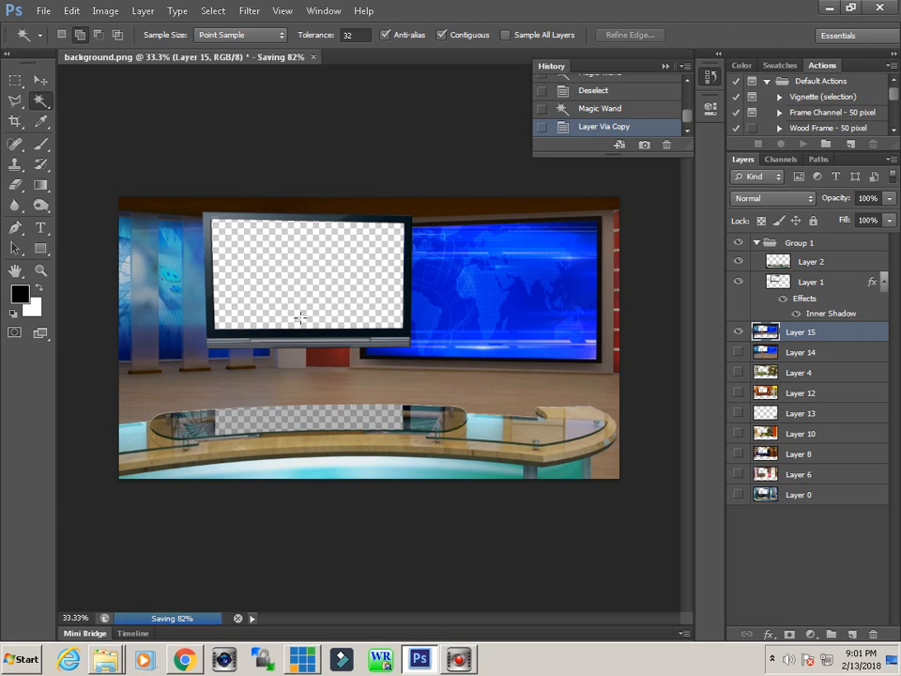
Step: Switch to vMix and start adding a new input of type Virtual Set
click(301, 664)
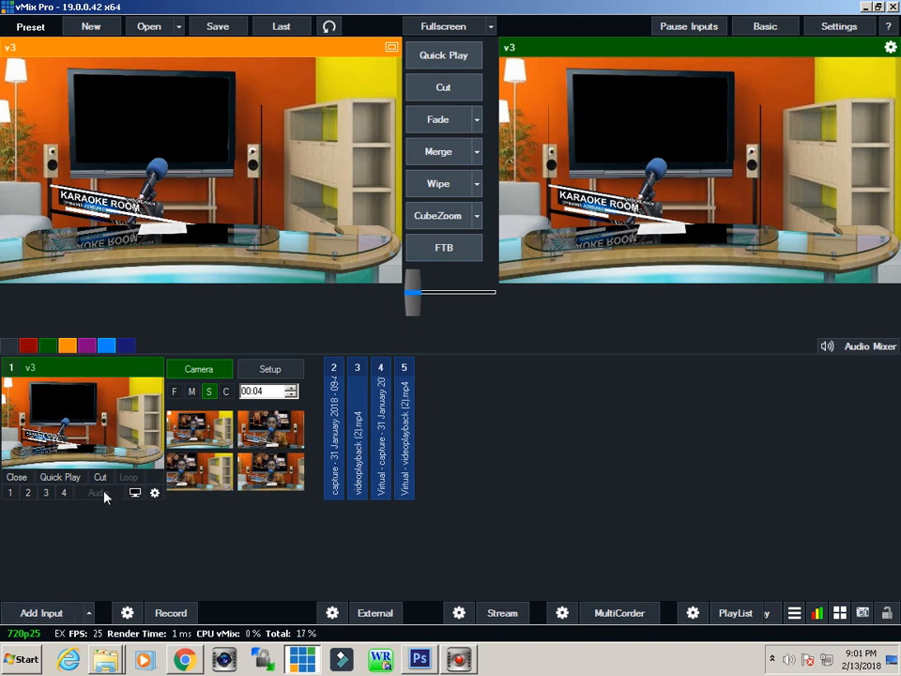
click(34, 612)
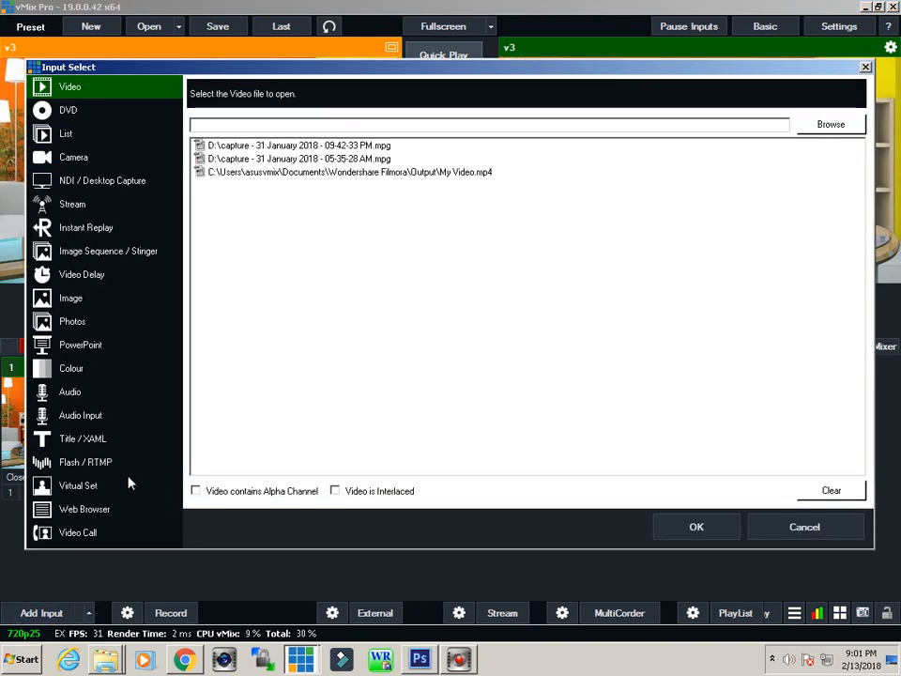
click(91, 485)
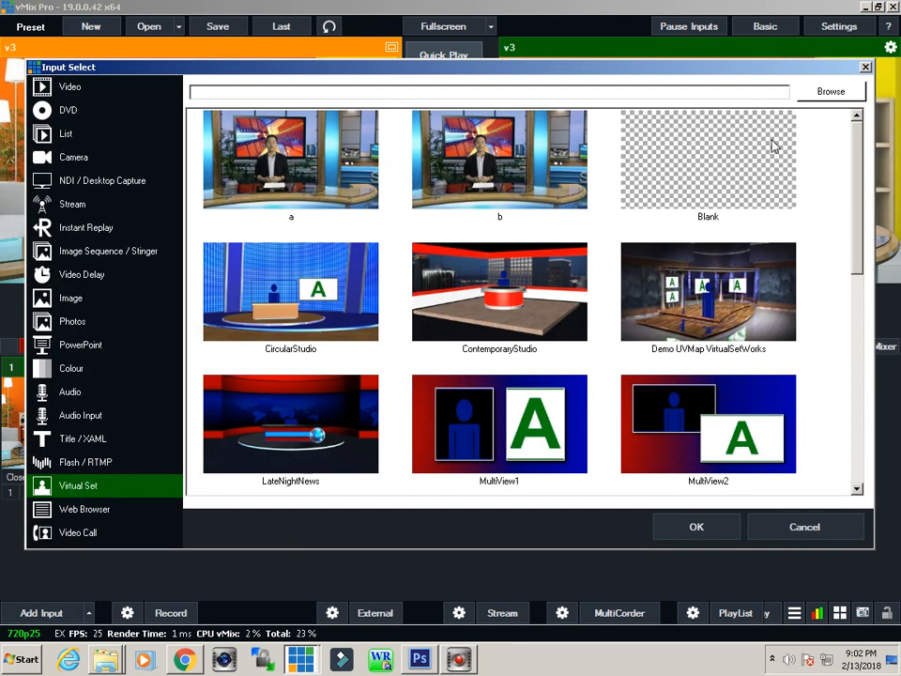
Step: Load the 01. vMix Vietnam - News folder from D:\vmix\virtual set\01._vMix_Vietnam_-_News as the new virtual set input
click(830, 92)
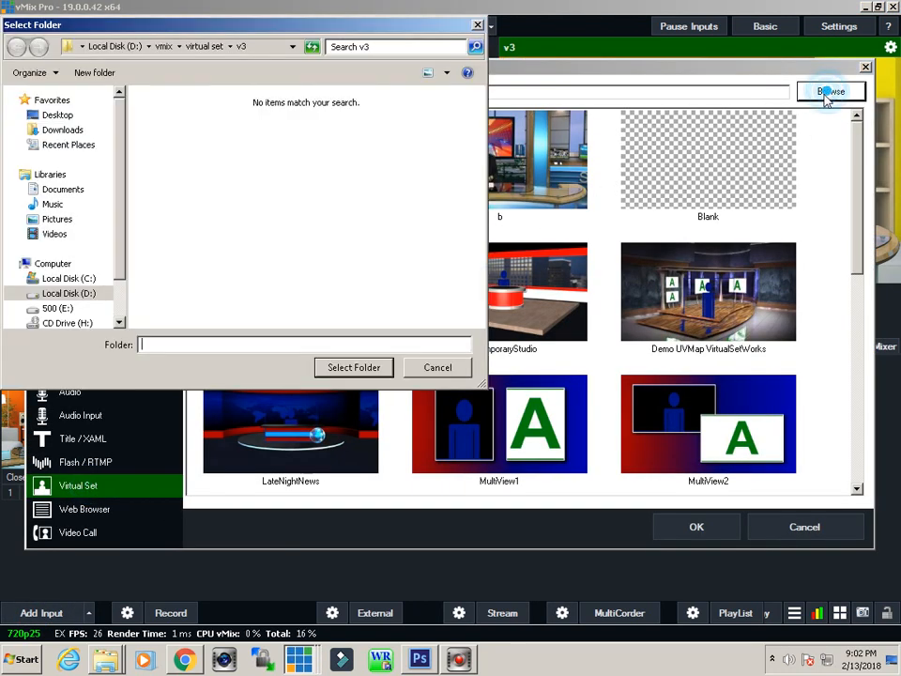
click(75, 295)
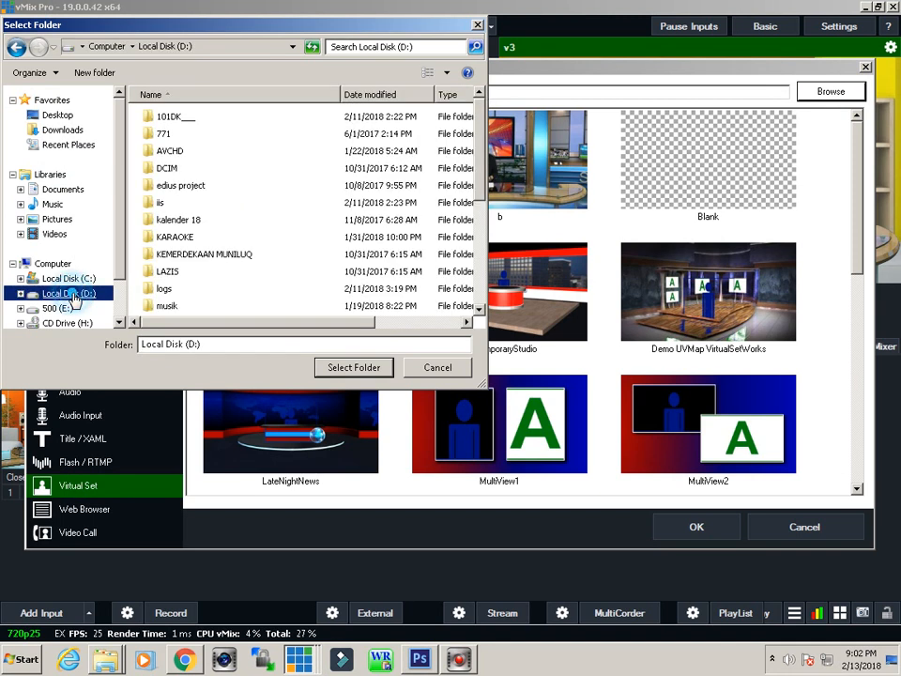
click(234, 254)
scroll(235, 272, down, 5)
click(178, 306)
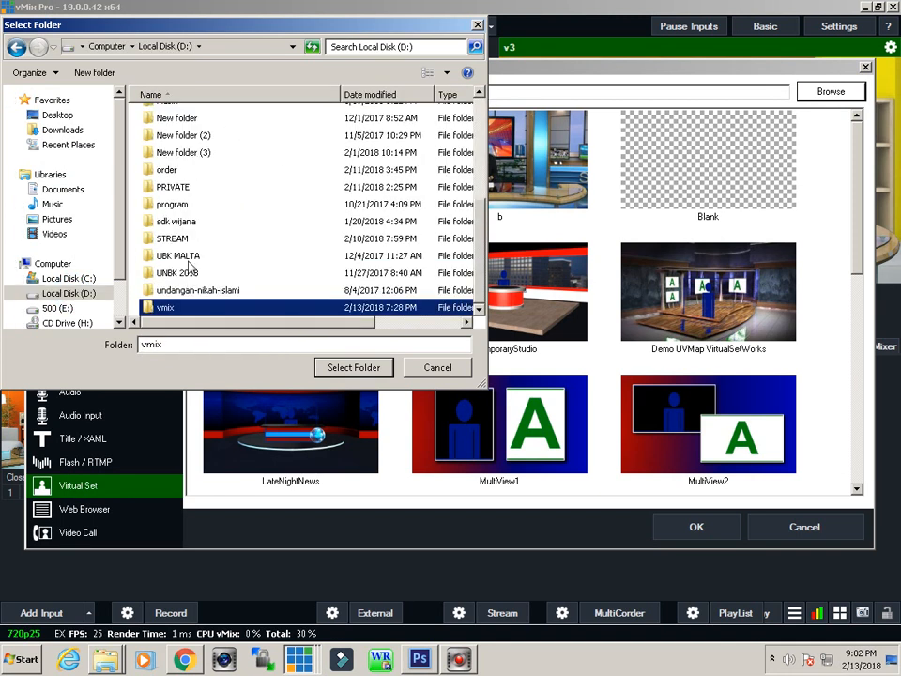
double_click(178, 310)
double_click(186, 151)
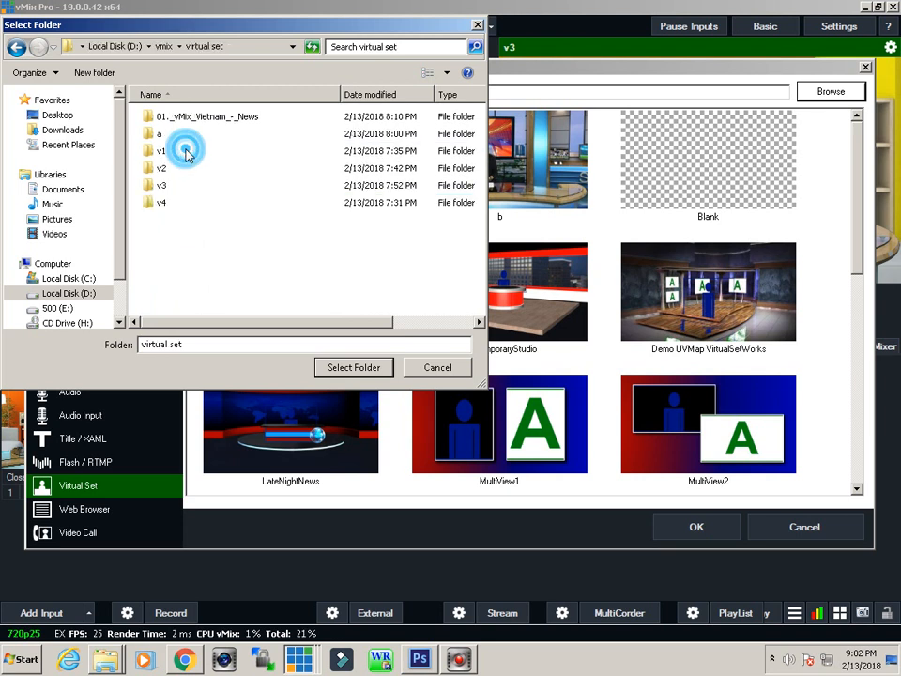
double_click(211, 119)
click(211, 119)
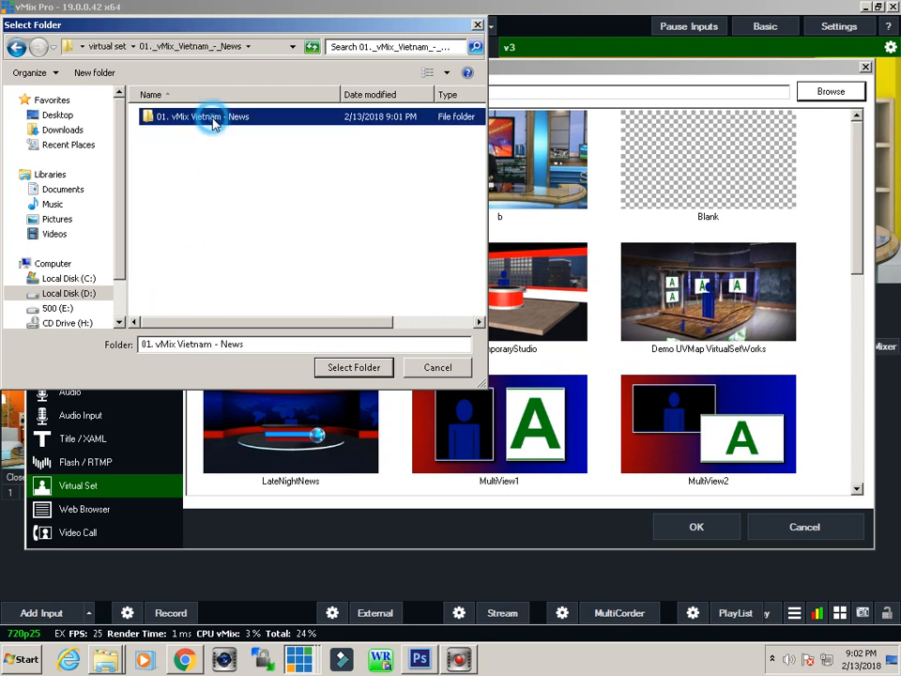
click(354, 367)
click(694, 525)
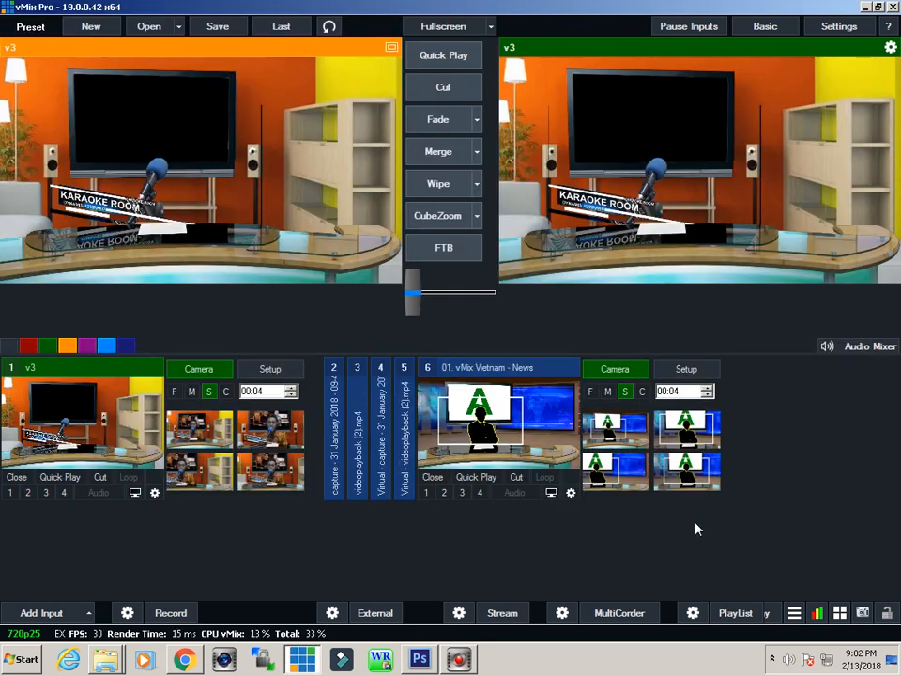
Step: Preview the new virtual set and assign input 5 Virtual - videoplayback (2).mp4 to its TV Screen-Mirror layer and input 3 videoplayback (2).mp4 to TV Screen
click(517, 371)
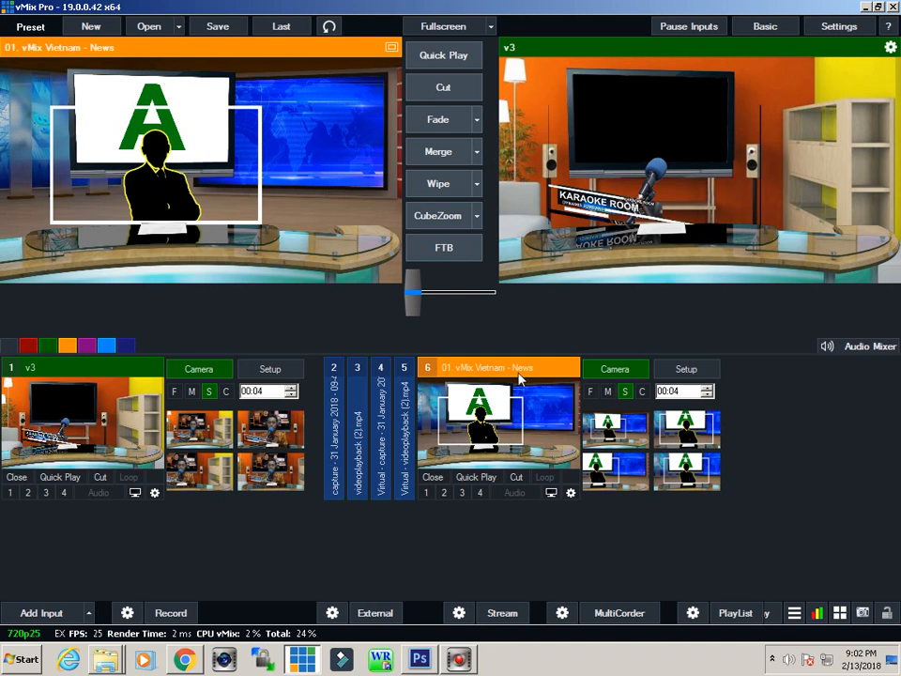
click(686, 369)
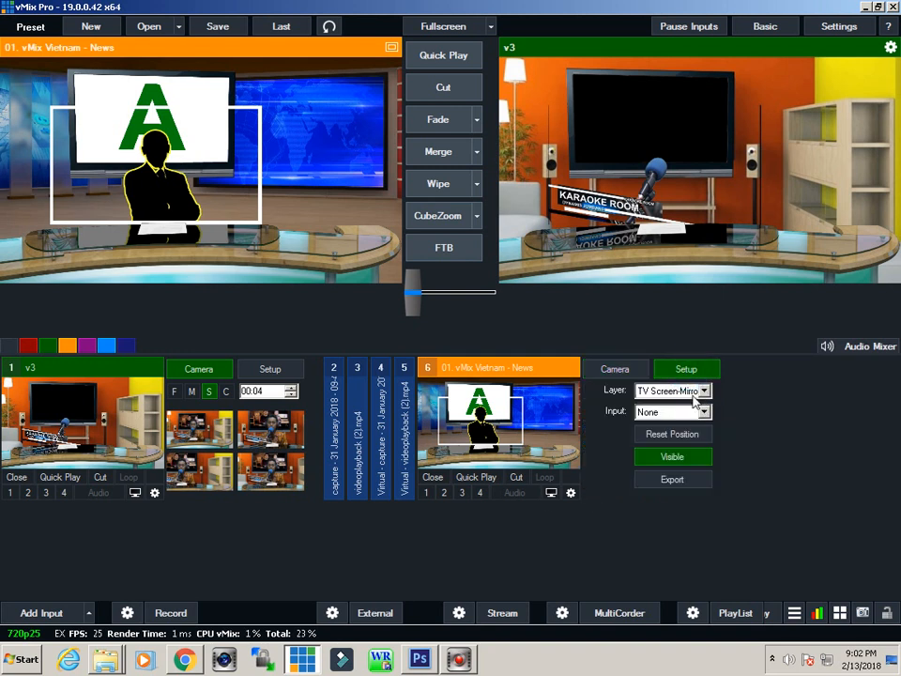
click(708, 415)
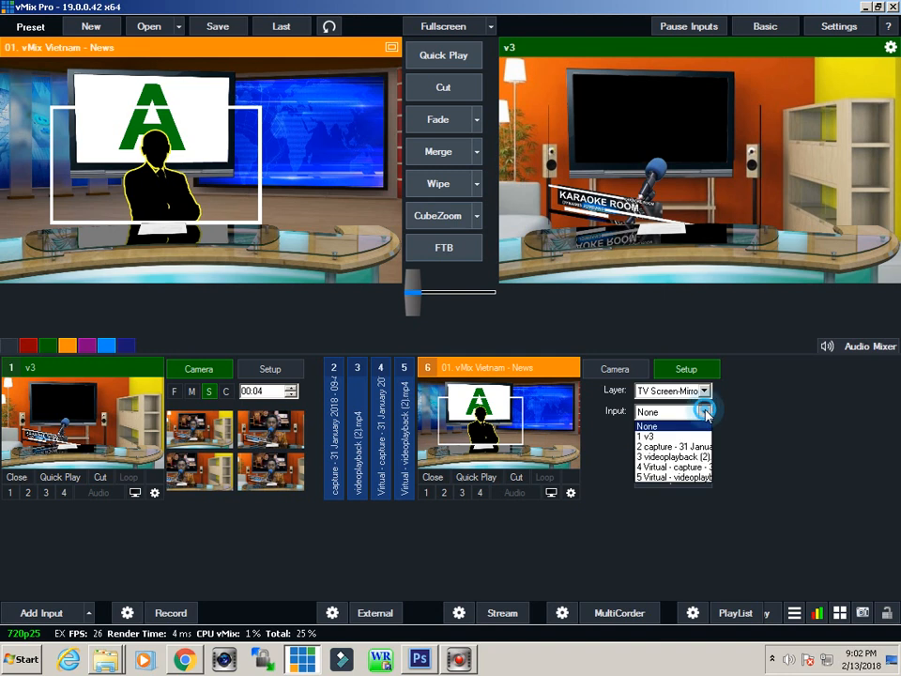
click(700, 477)
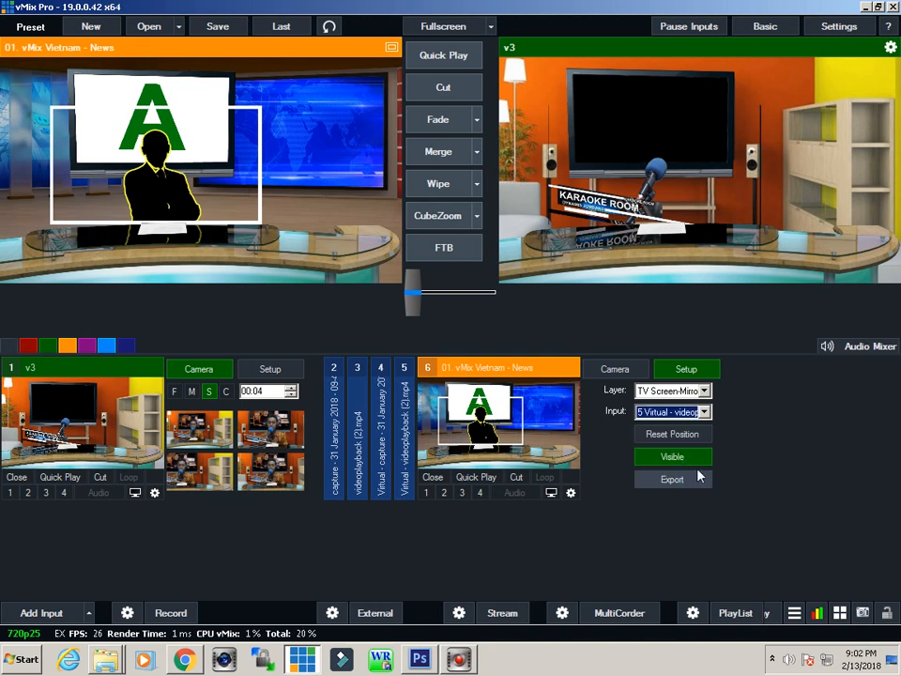
click(703, 390)
click(694, 415)
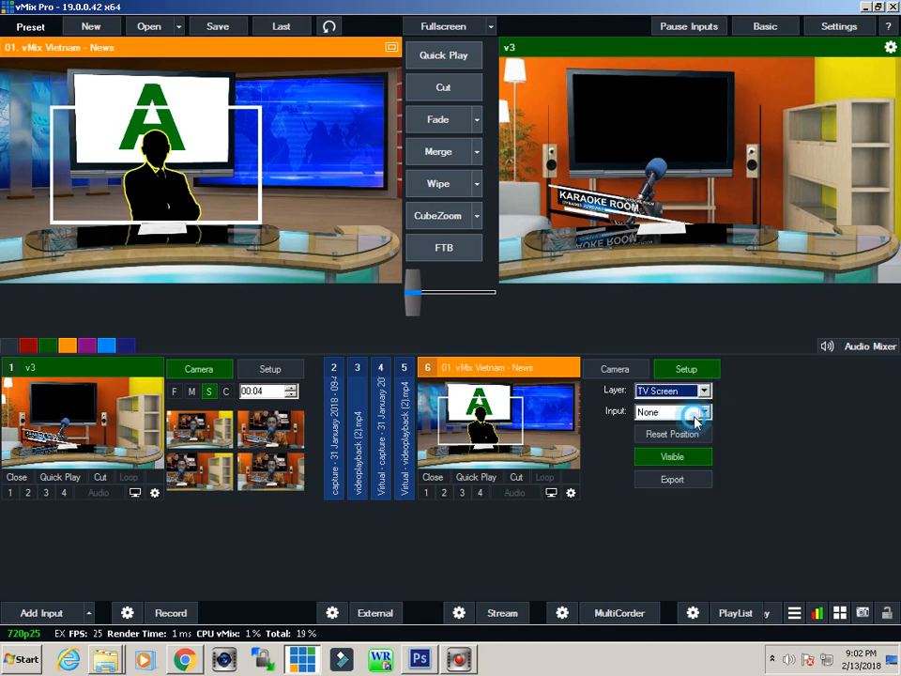
click(703, 411)
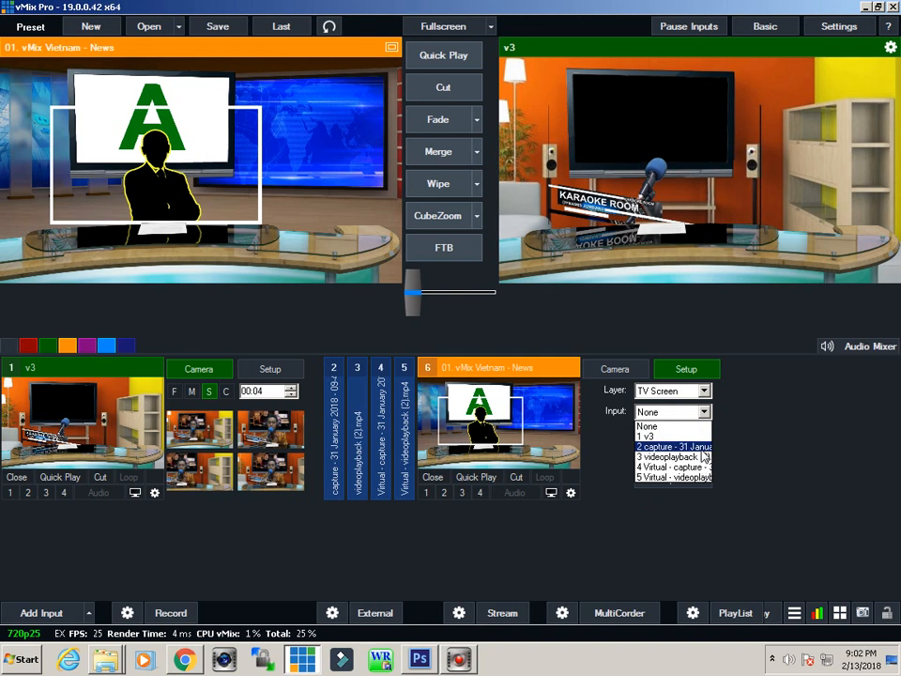
click(702, 456)
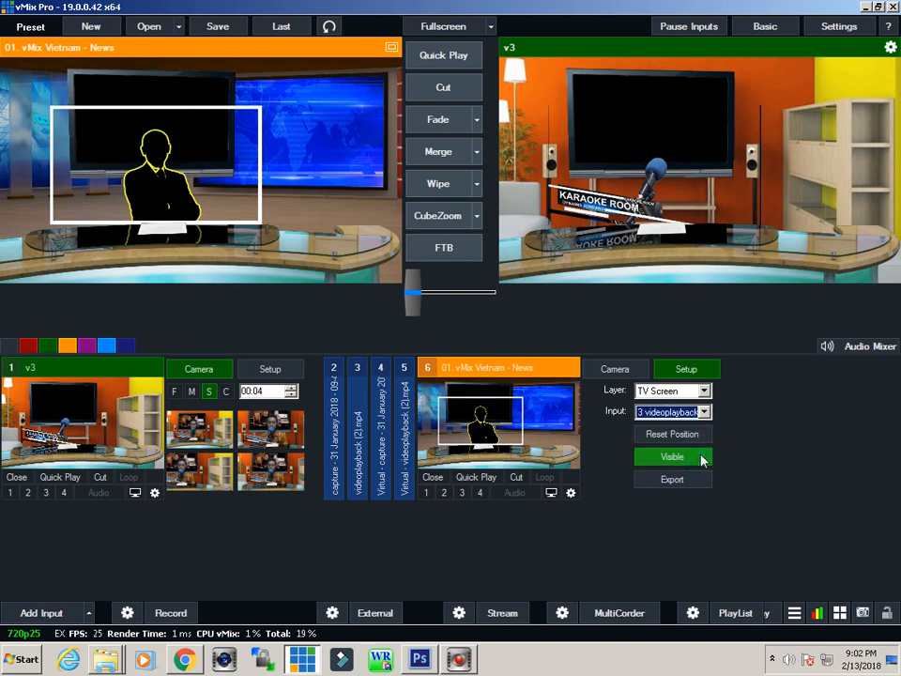
Step: Assign input 2, the 31 January capture, to the set's Talent layer and input 5 Virtual - videoplayback (2).mp4 to Talent-Mirror
click(704, 391)
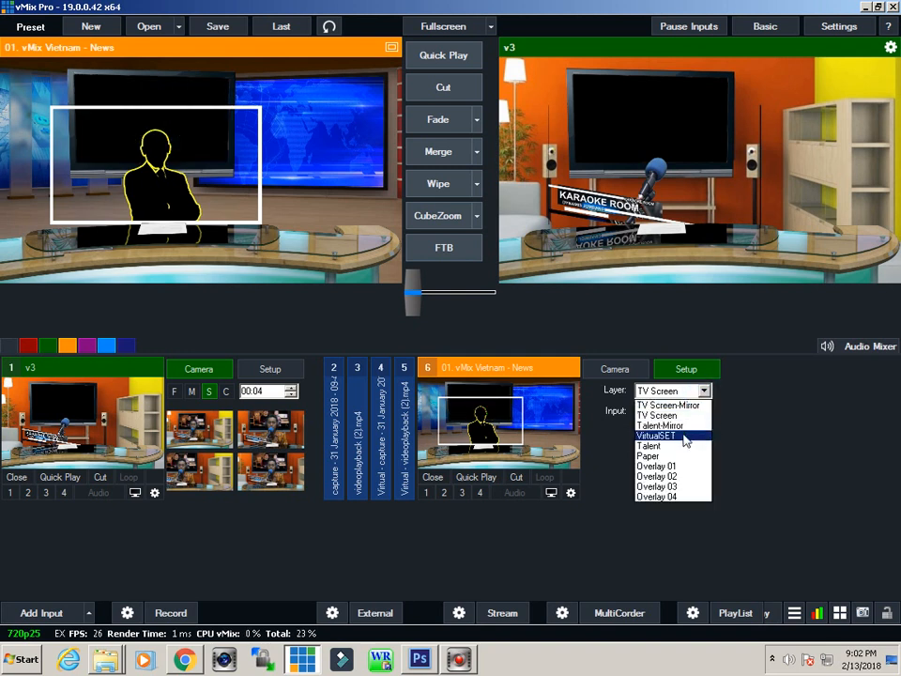
click(681, 454)
click(704, 411)
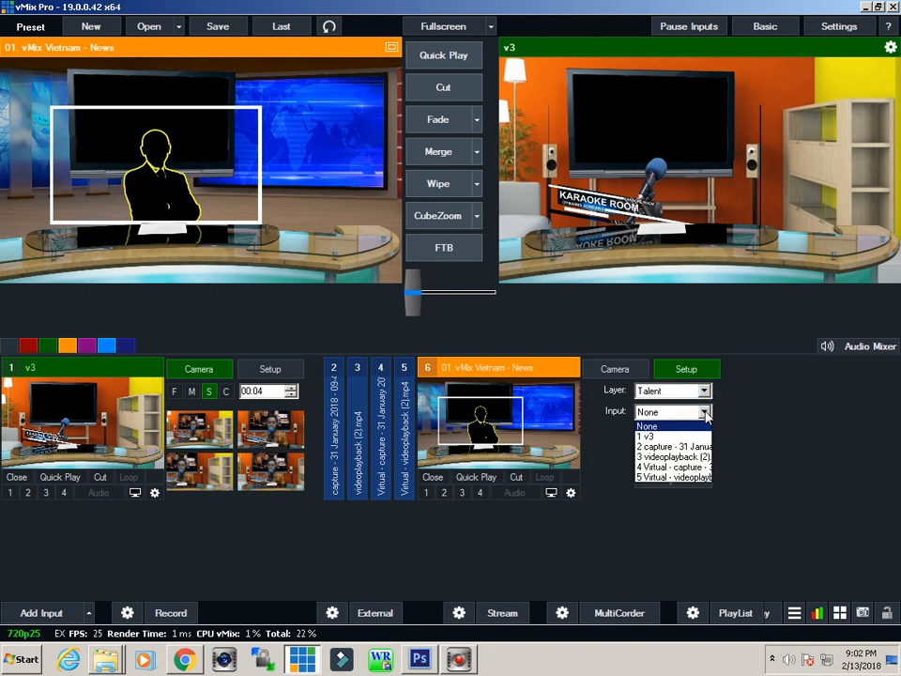
click(696, 448)
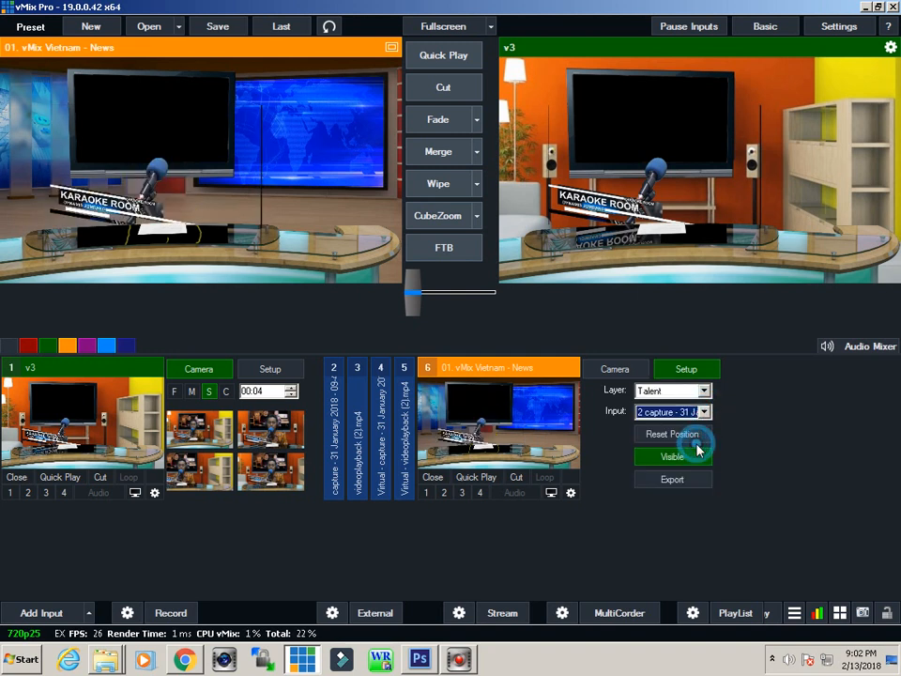
click(704, 391)
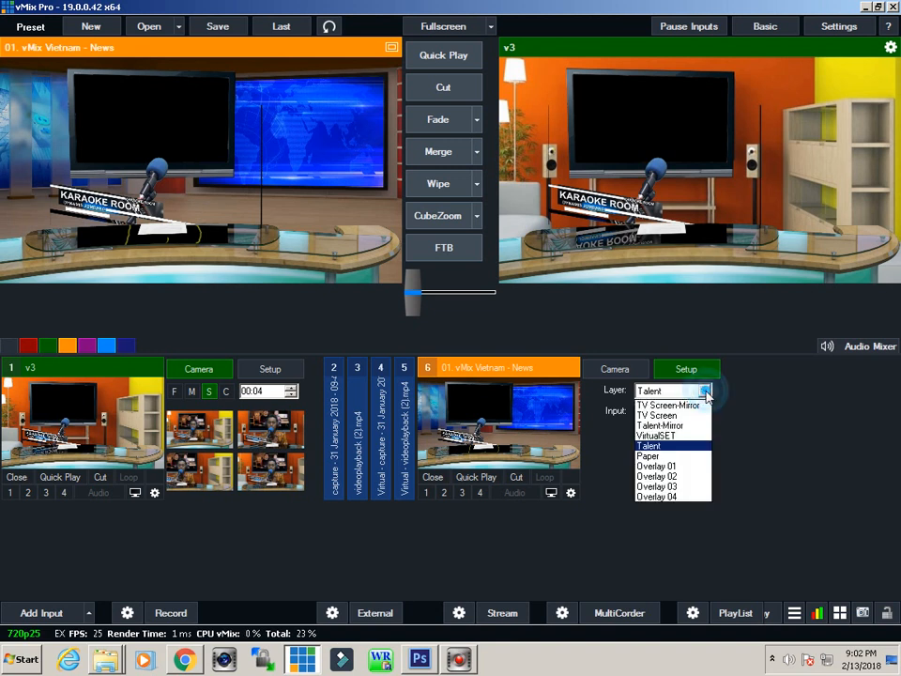
click(705, 422)
click(706, 414)
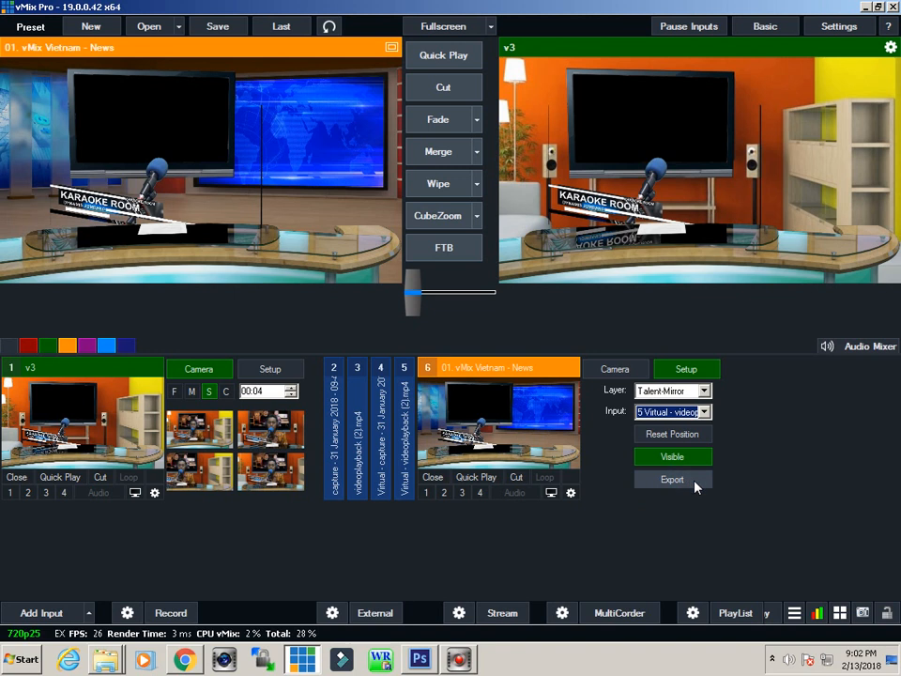
Step: Expand the collapsed inputs 2 to 5 and play the capture and videoplayback (2).mp4 clips
click(405, 416)
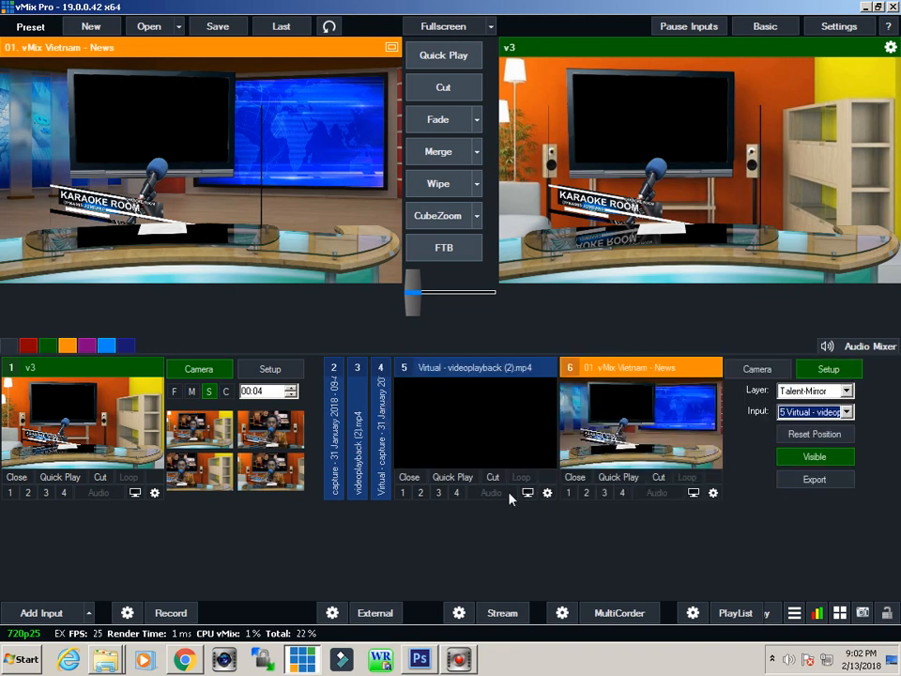
click(388, 448)
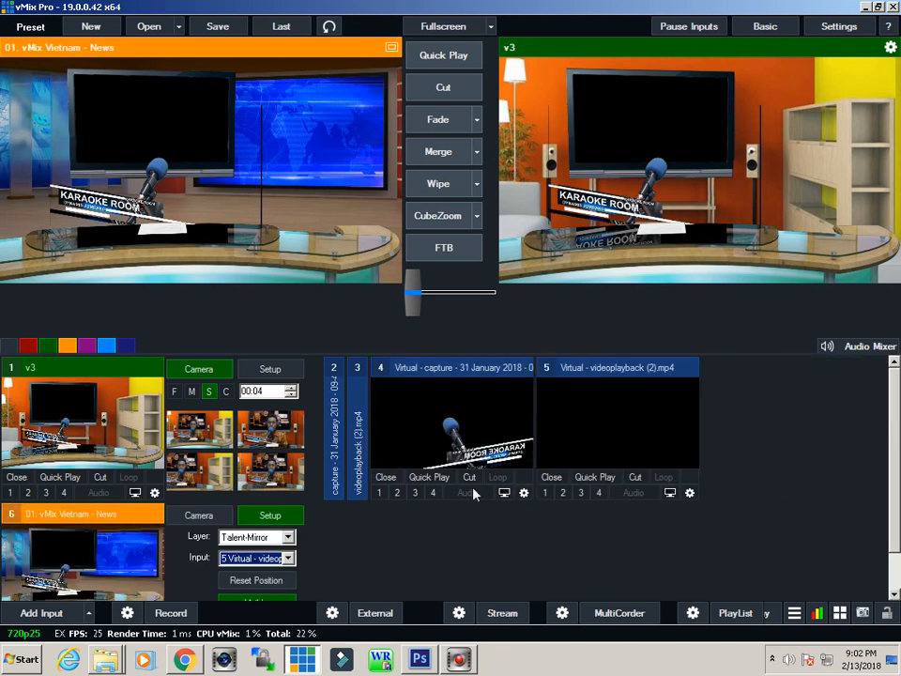
click(356, 437)
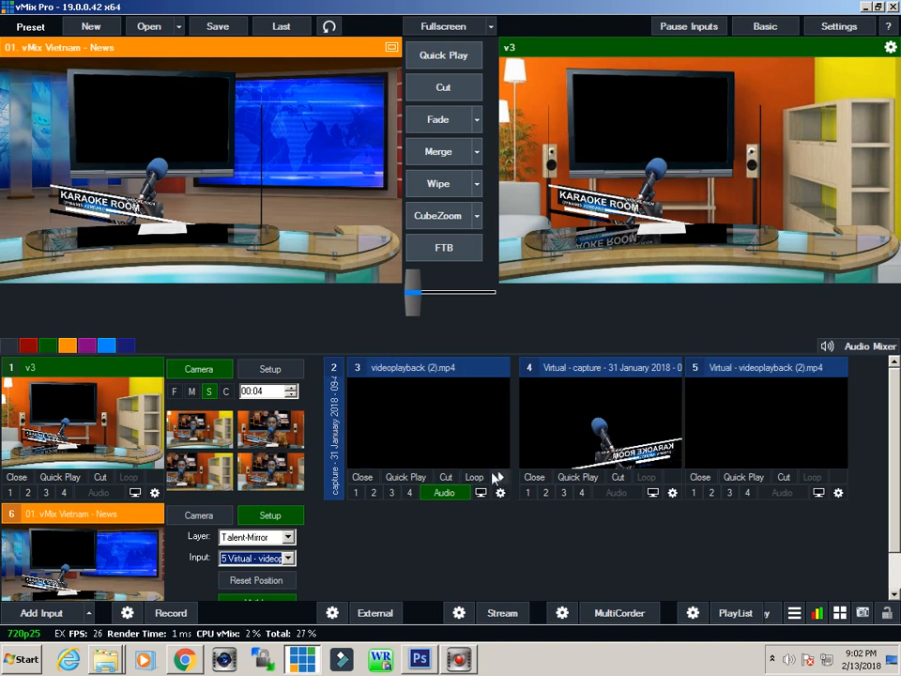
click(342, 467)
click(476, 477)
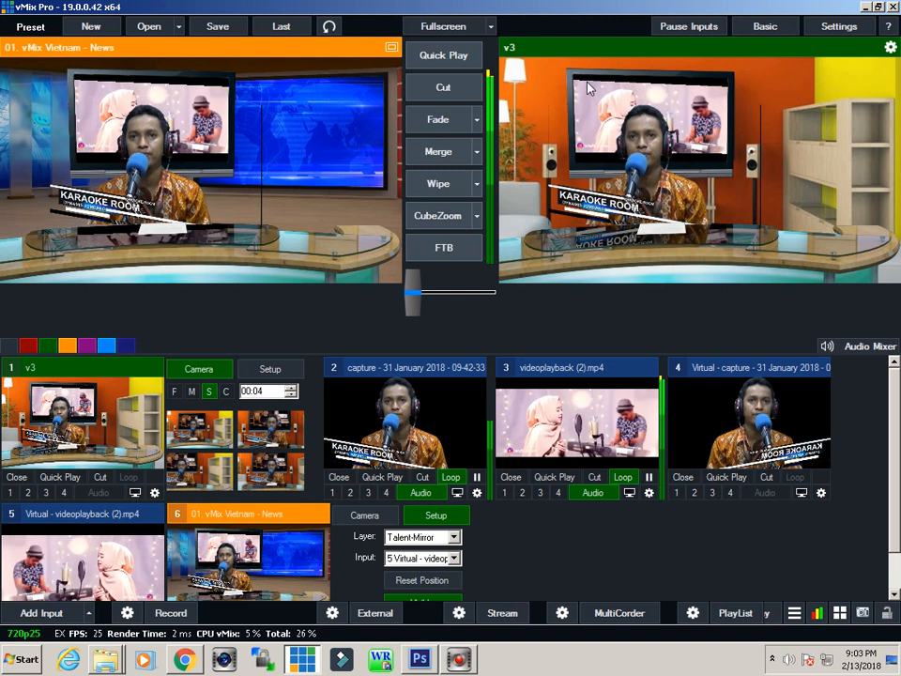
Step: Switch to Photoshop and delete the hidden Layer 14 from background.png
click(420, 659)
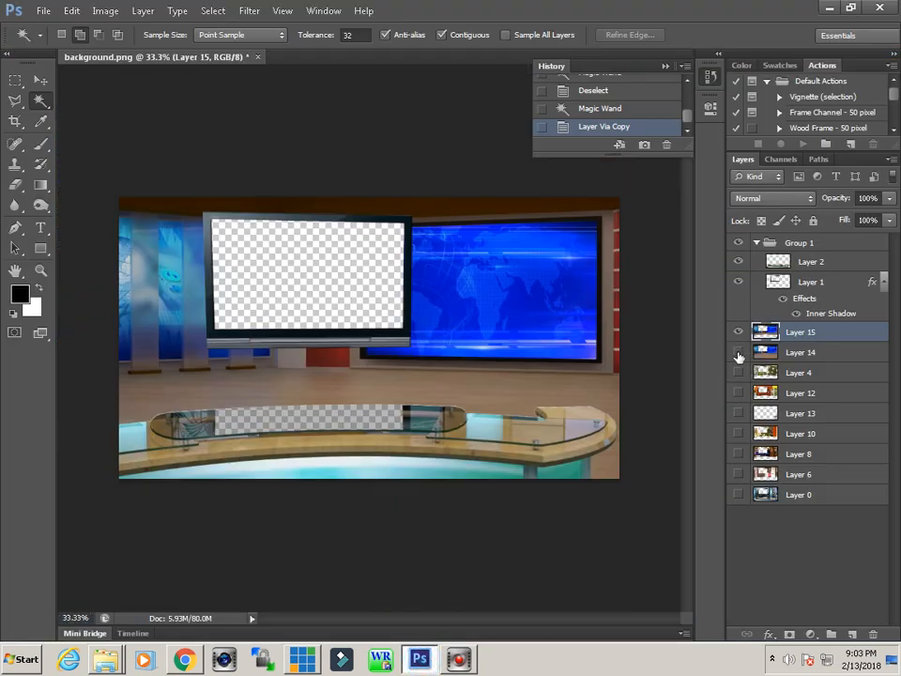
click(803, 352)
key(Delete)
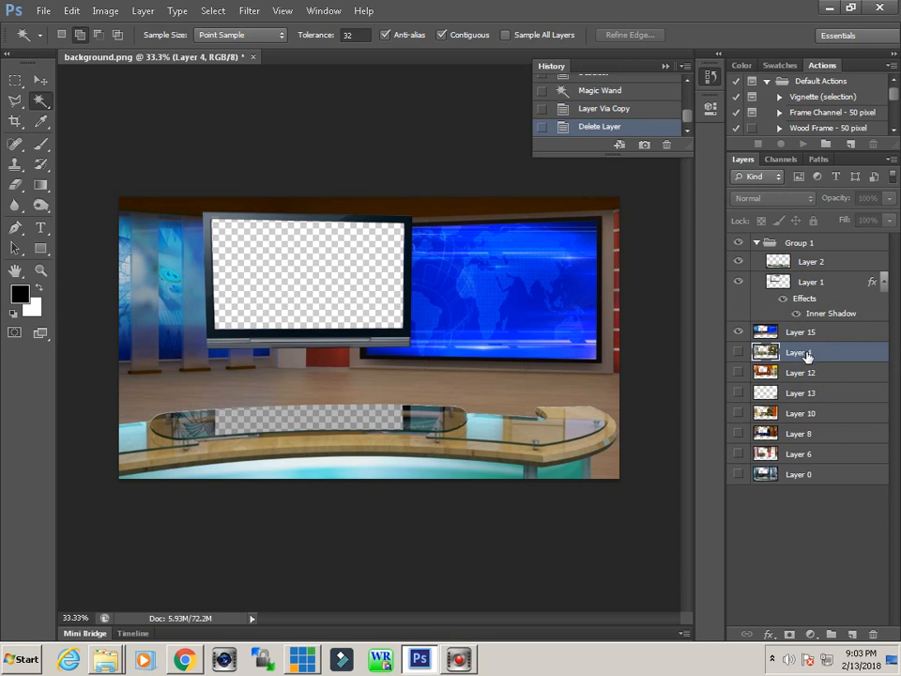
Step: Hide Layer 15 and view the alternative studio backgrounds one at a time: Layers 4, 12, 10, 8, 6 and 0
click(736, 332)
click(736, 352)
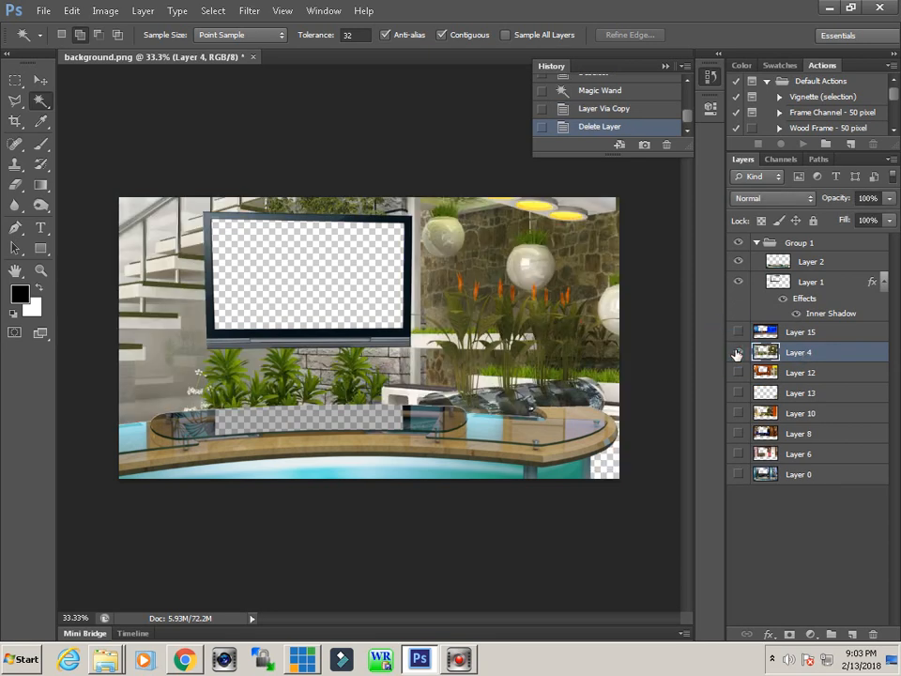
click(736, 352)
click(736, 372)
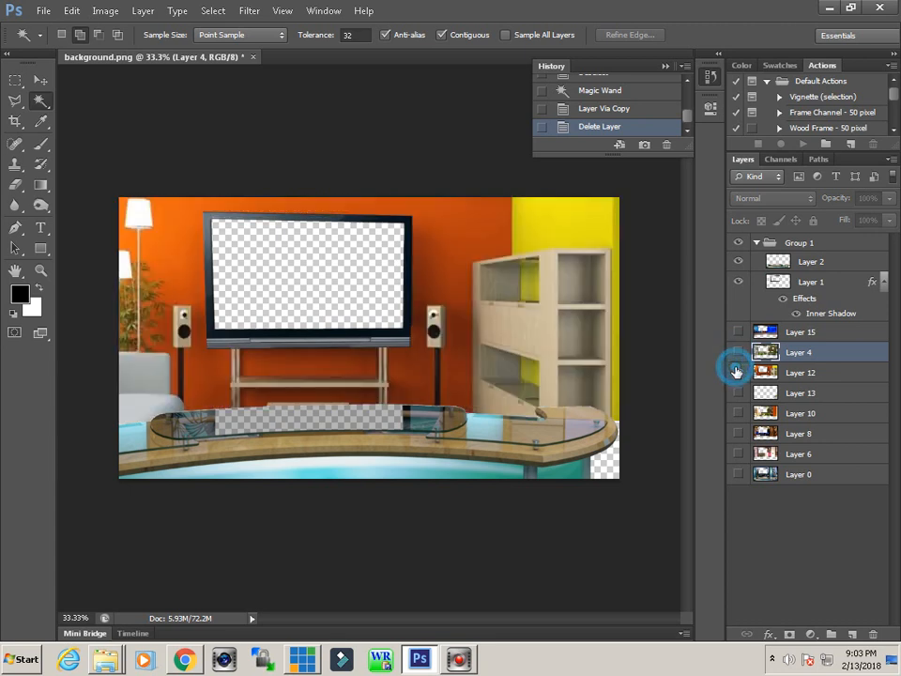
click(738, 373)
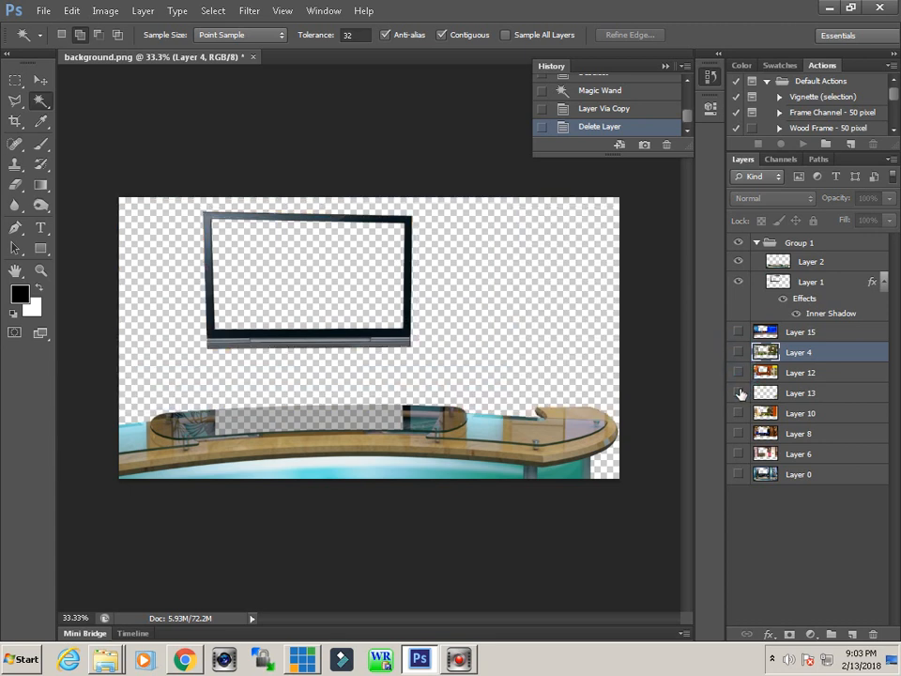
click(738, 413)
click(737, 413)
click(738, 433)
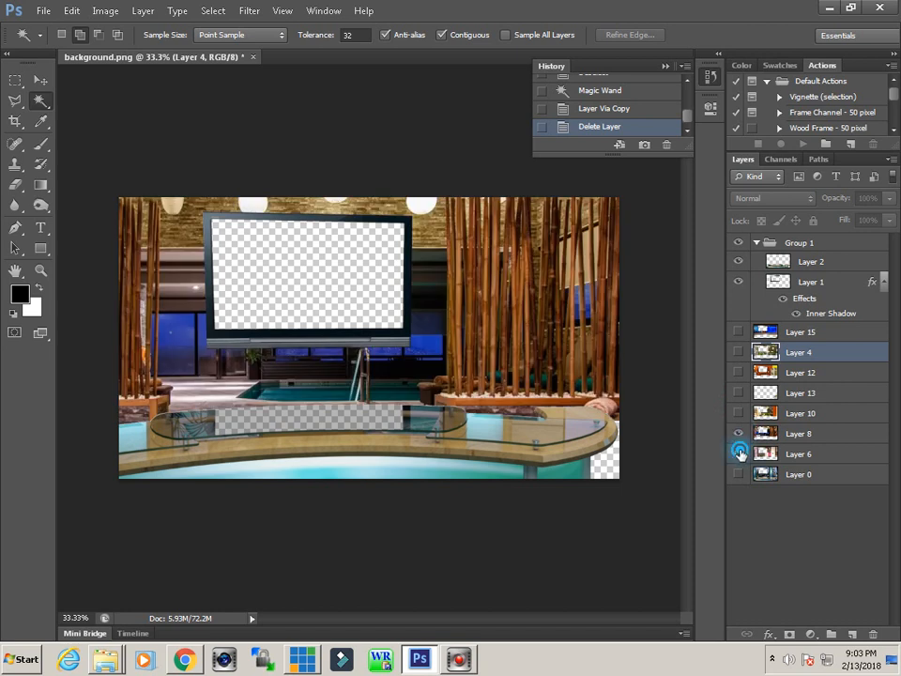
click(738, 434)
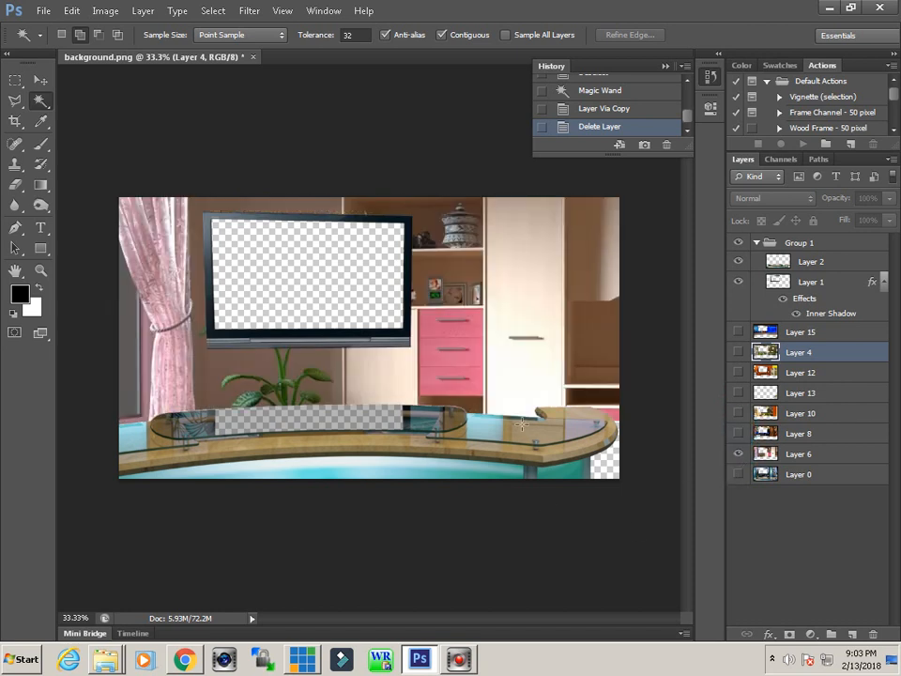
click(737, 454)
click(737, 475)
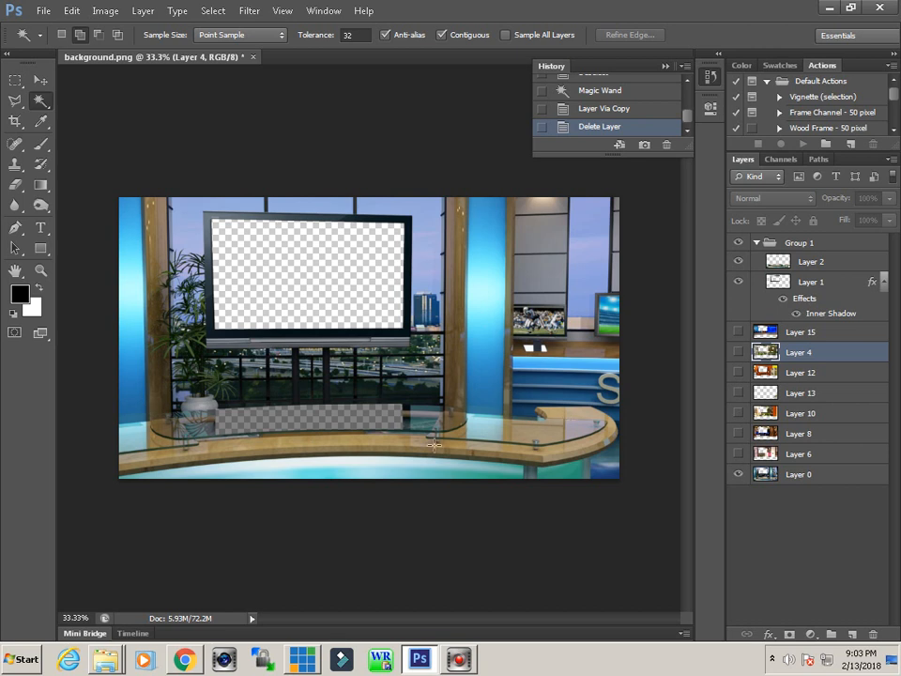
Step: Switch to vMix, collapse input 6 and change input 1's virtual set to the folder D:\vmix\virtual set\v4
click(314, 662)
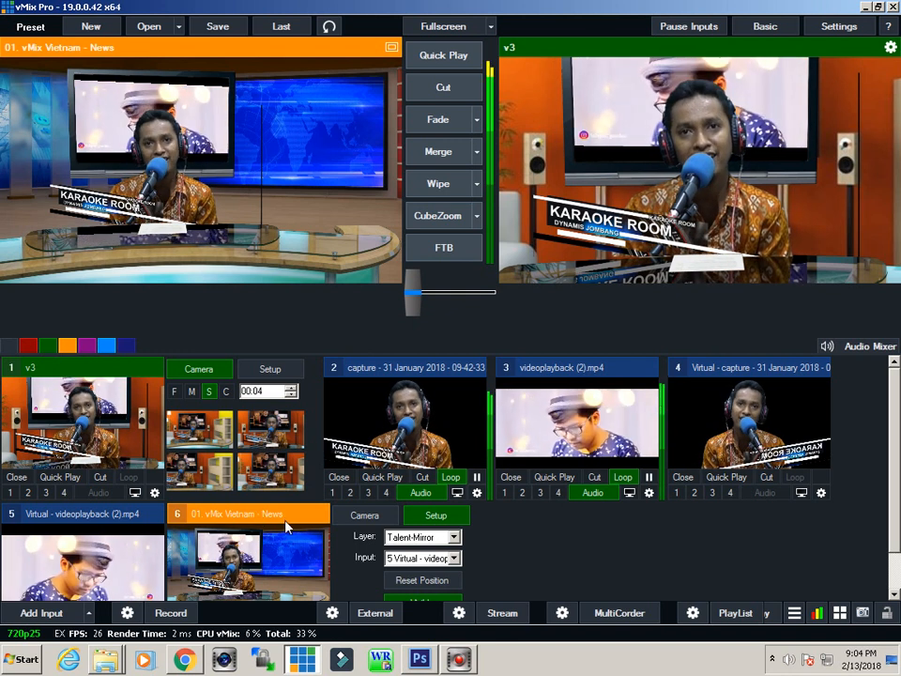
click(284, 515)
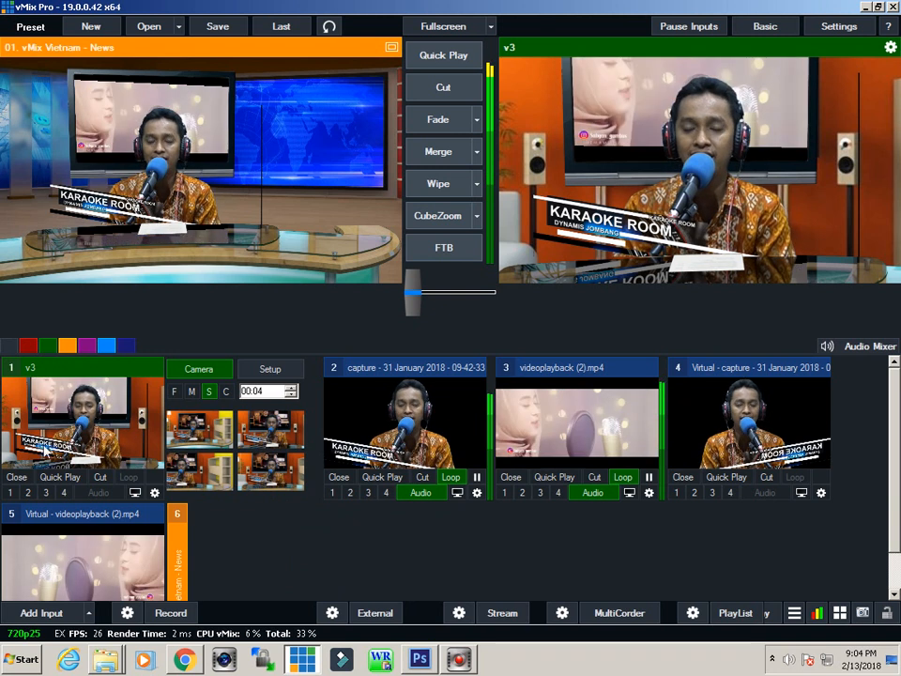
click(156, 493)
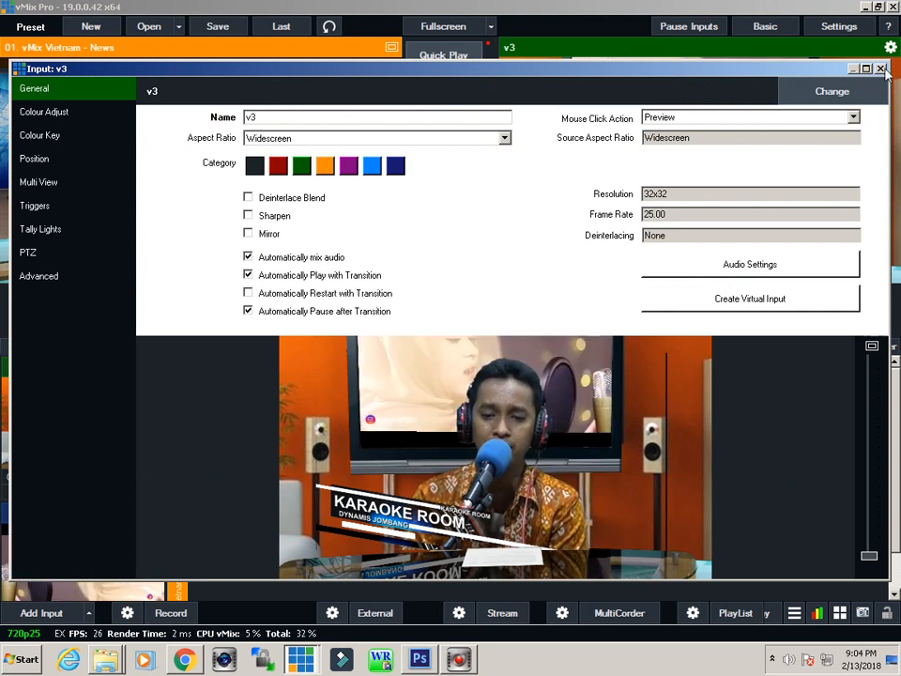
click(826, 94)
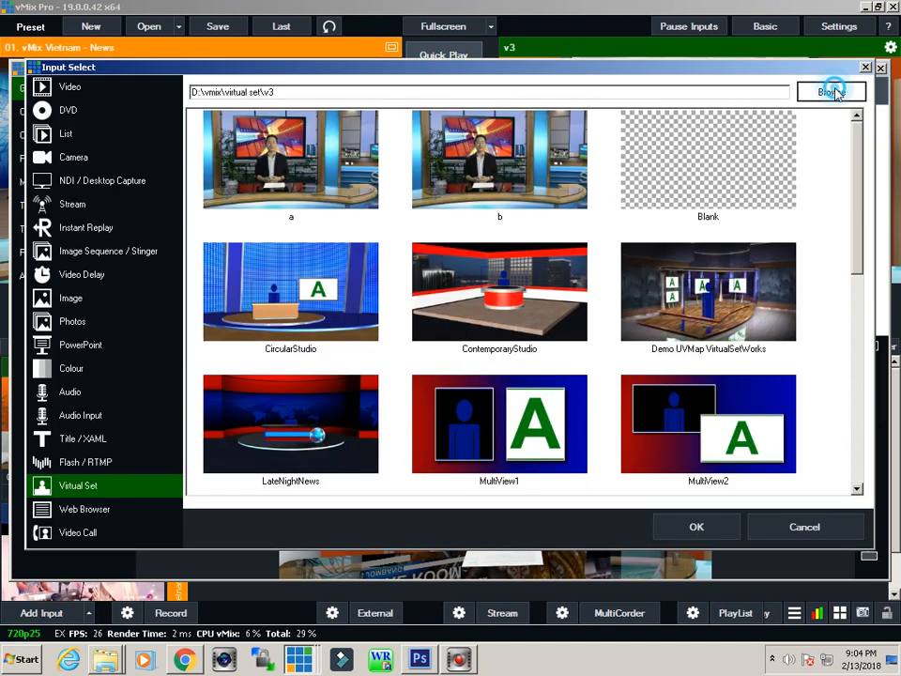
click(831, 92)
click(204, 48)
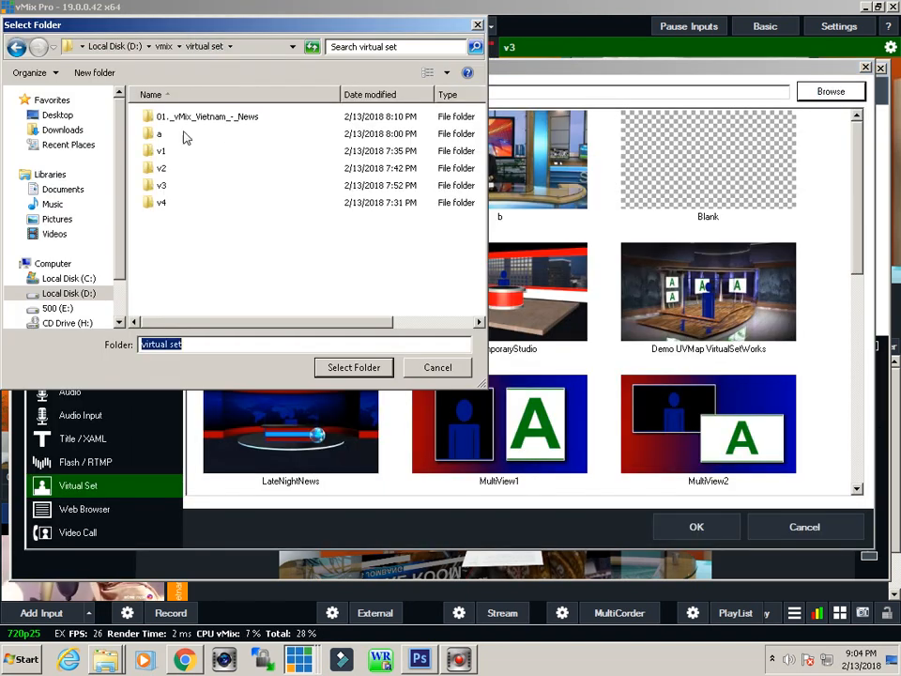
click(157, 208)
click(349, 368)
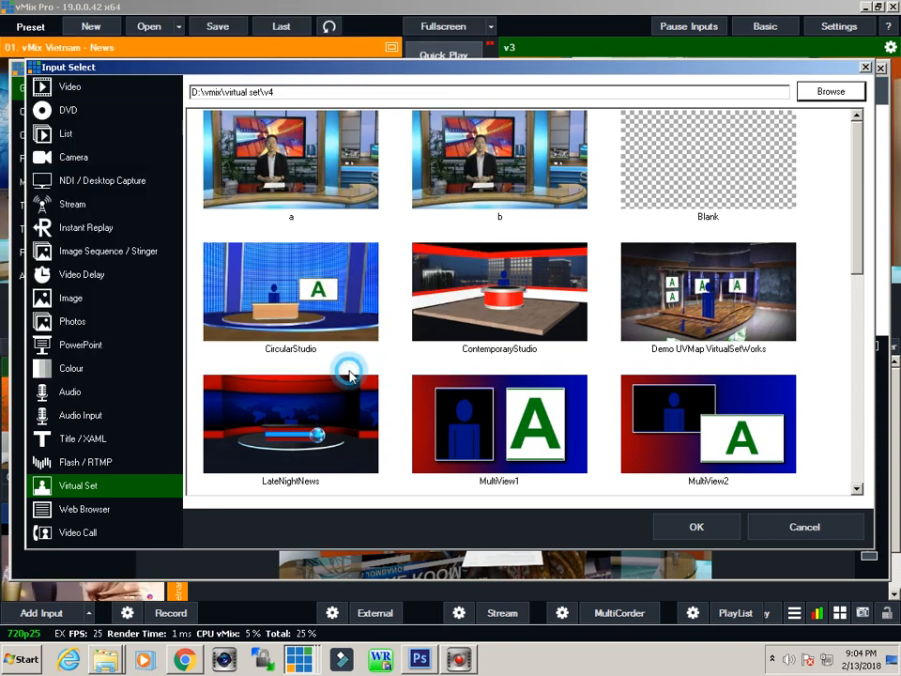
click(697, 527)
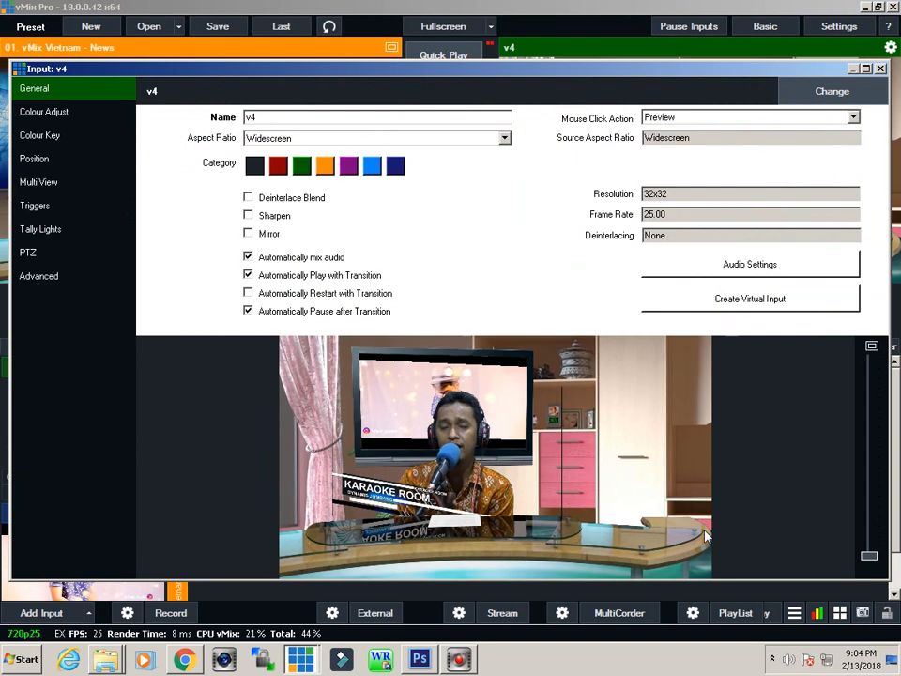
click(880, 69)
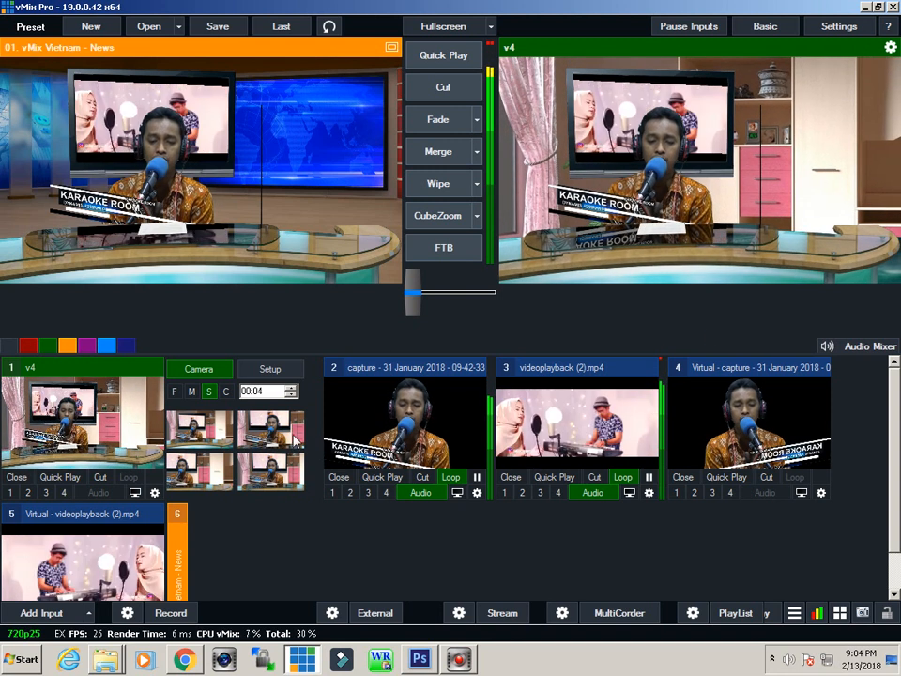
Step: Change input 1's virtual set to the 01. vMix Vietnam - News folder inside D:\vmix\virtual set\01._vMix_Vietnam_-_News
click(155, 491)
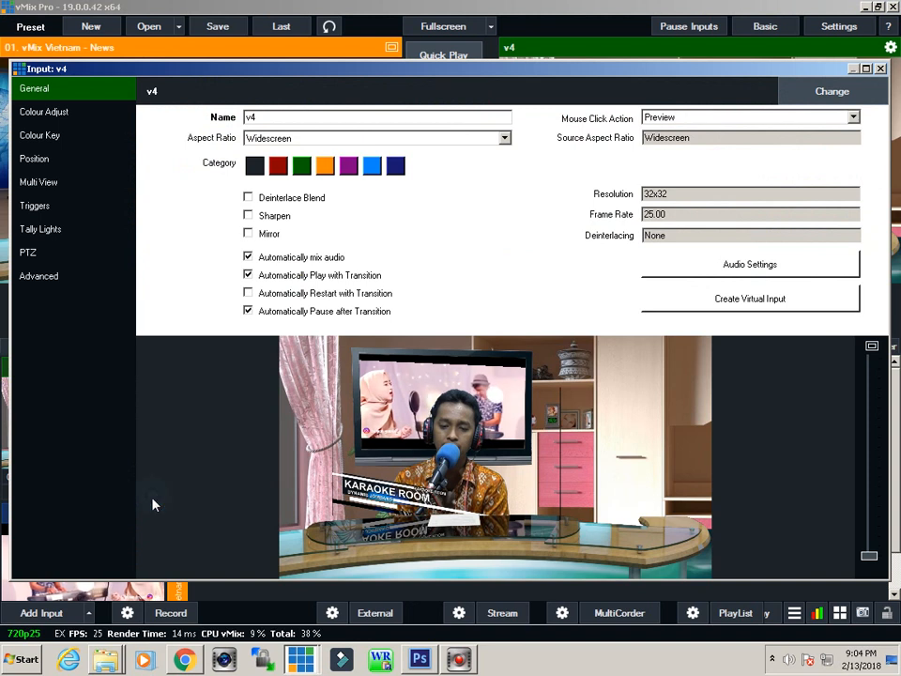
click(838, 92)
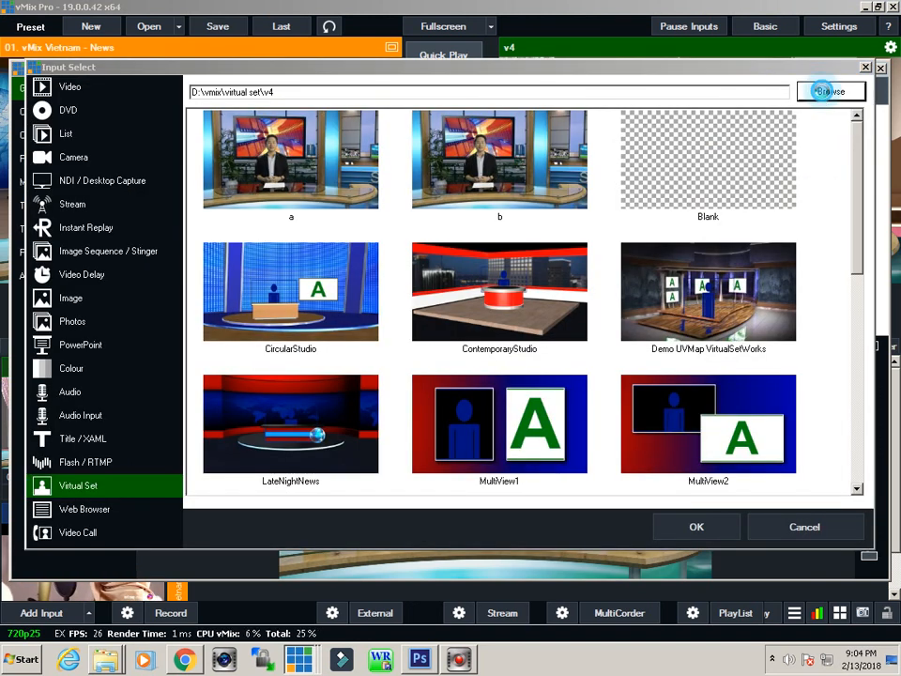
click(203, 46)
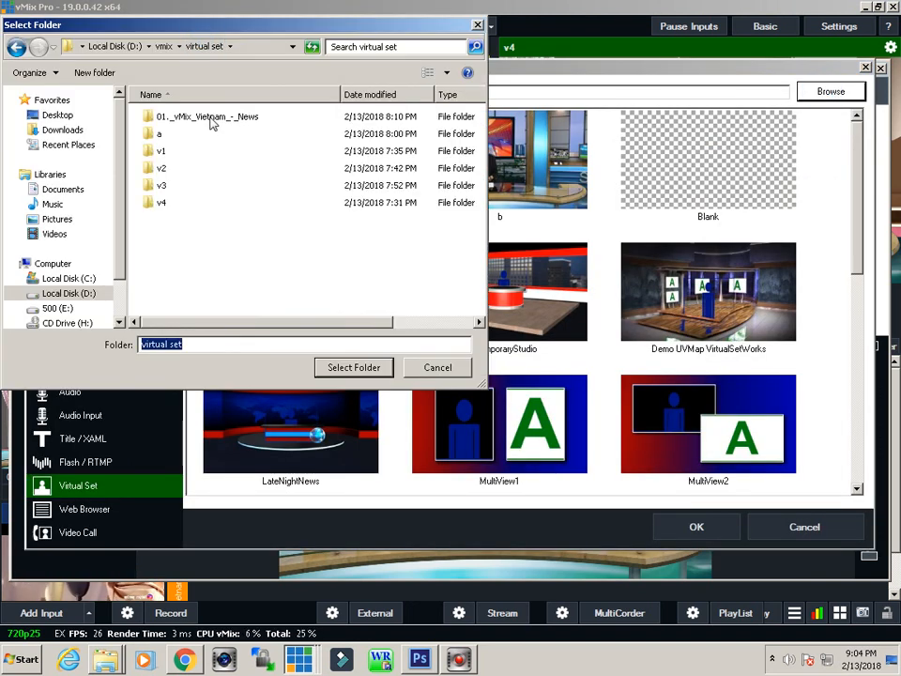
click(208, 118)
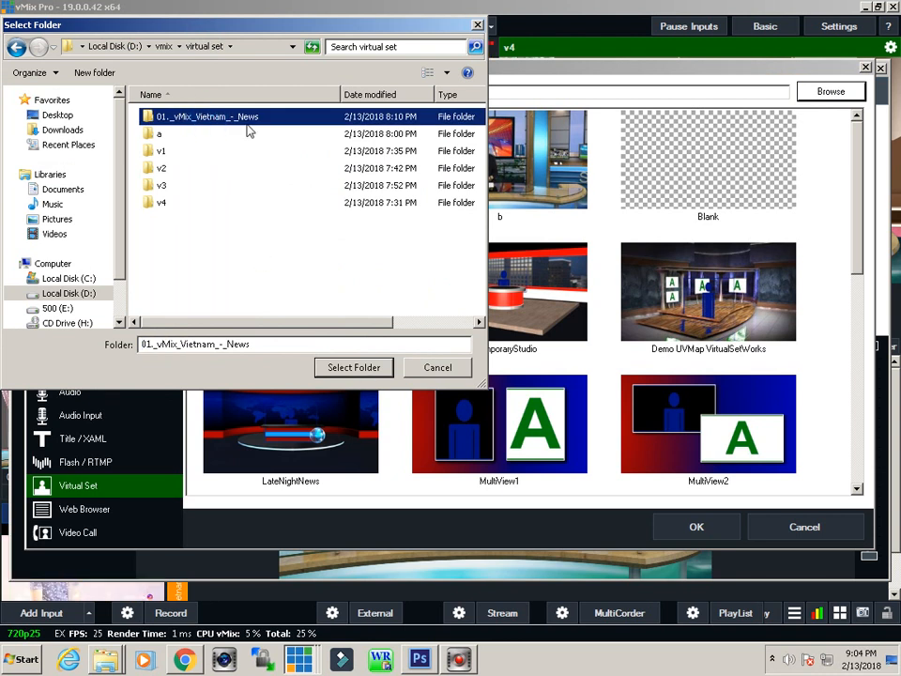
double_click(244, 128)
click(230, 125)
click(354, 367)
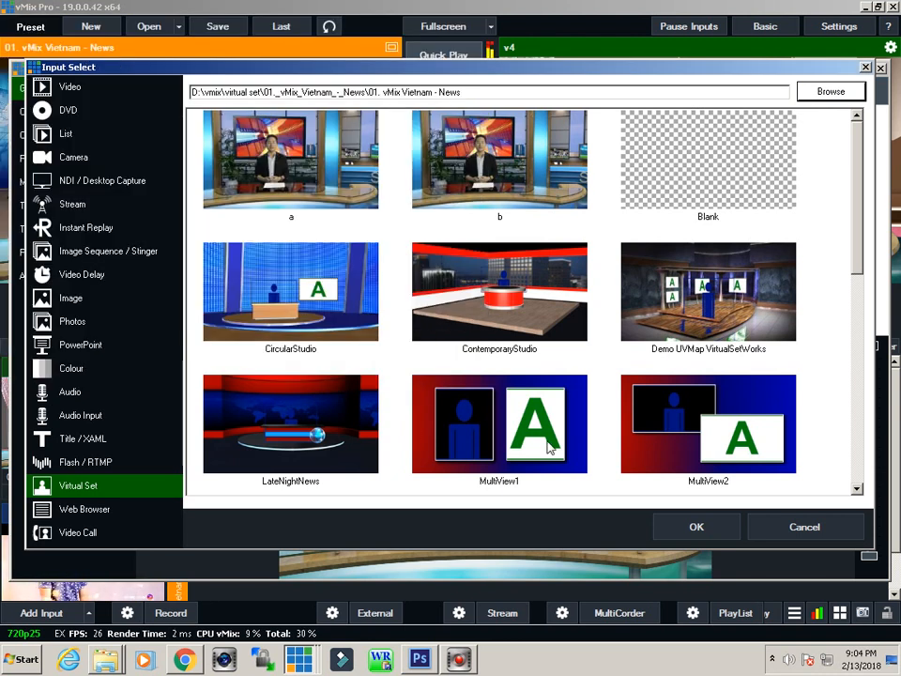
click(697, 528)
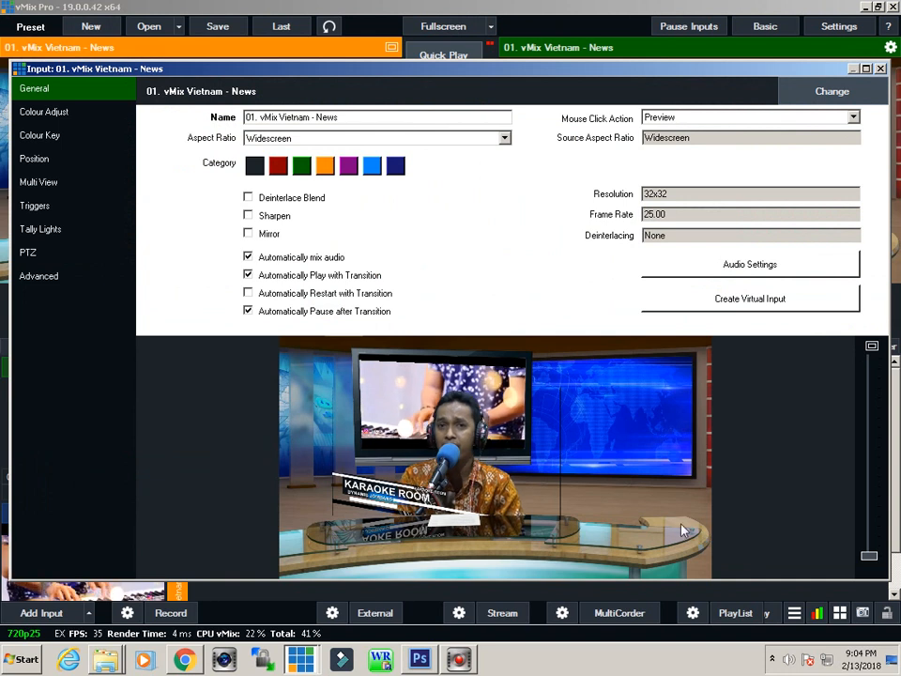
click(880, 68)
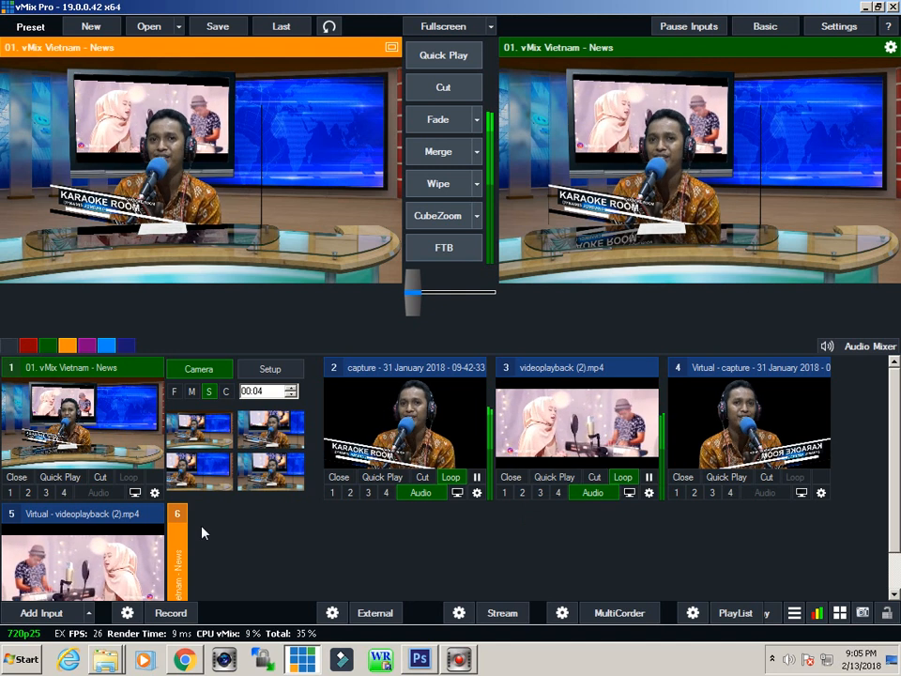
Step: Change input 1's virtual set to set b from the installed virtual sets
click(155, 492)
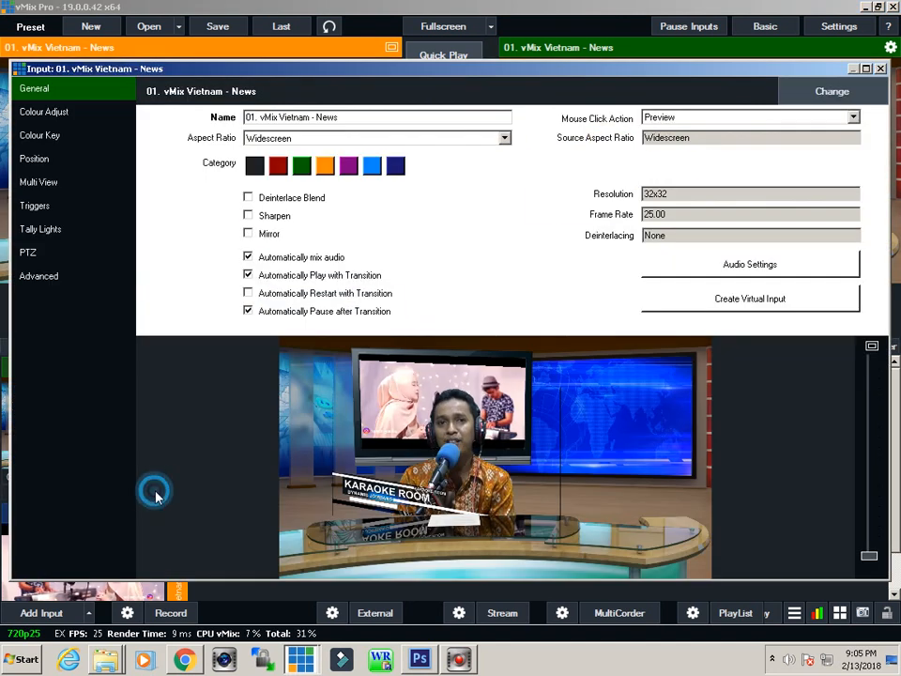
click(838, 93)
click(499, 162)
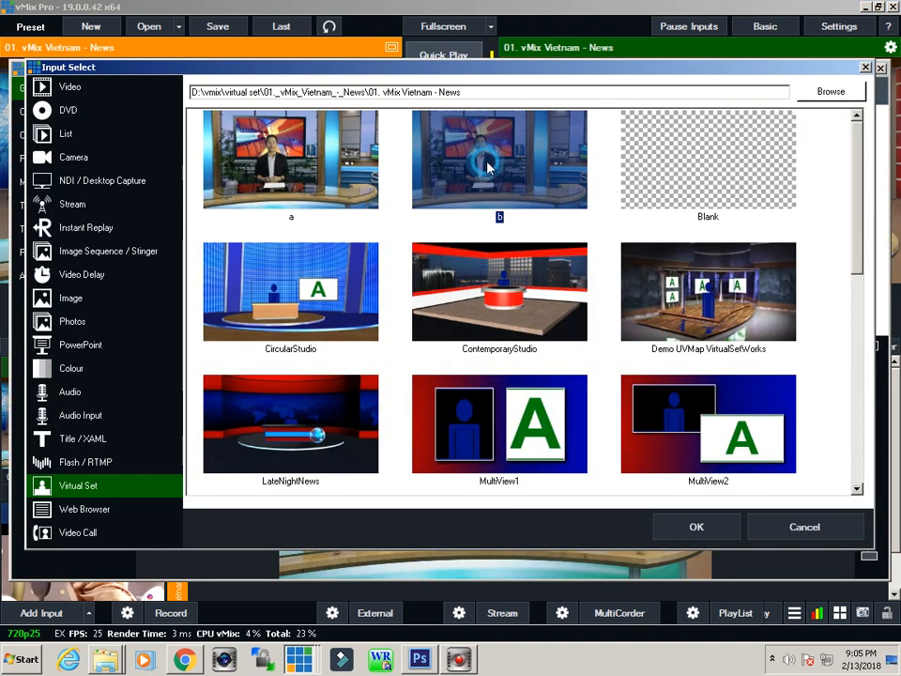
click(715, 530)
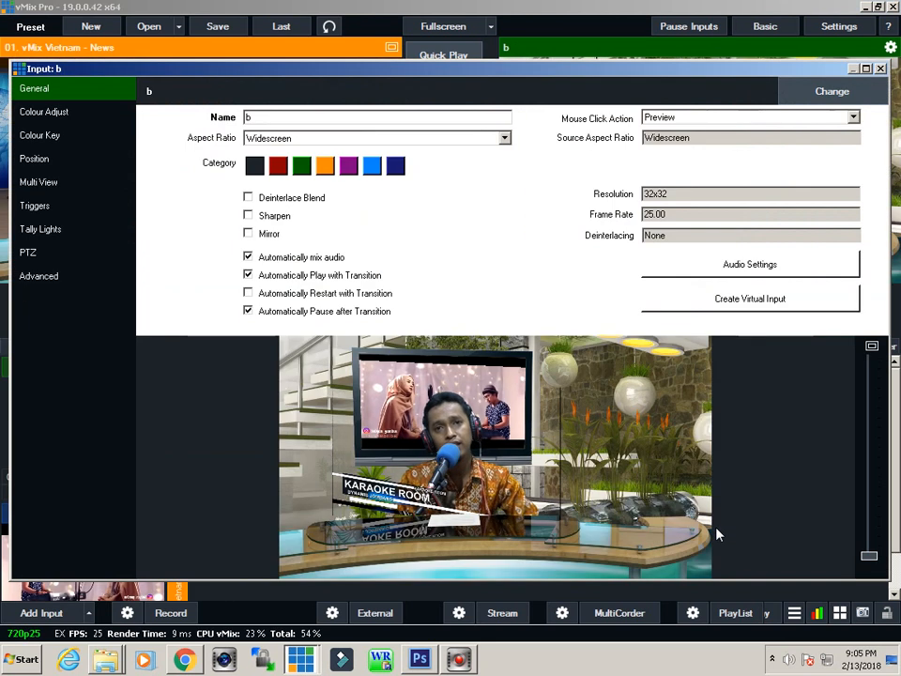
click(880, 68)
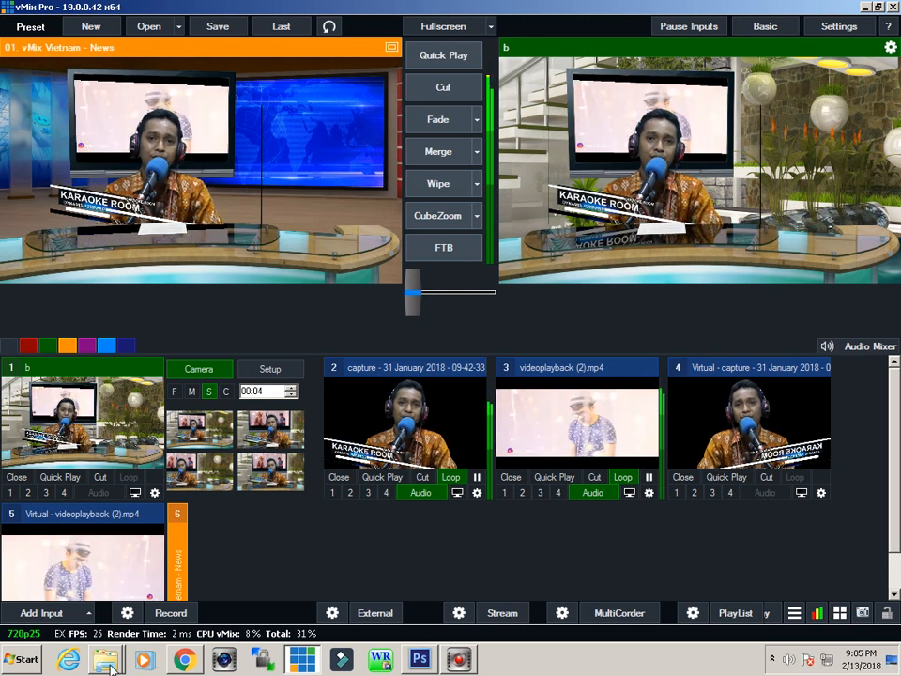
Step: Switch to Windows Explorer and open the installed sets folder C:\Program Files (x86)\vMix\VirtualSets
mouse_move(107, 665)
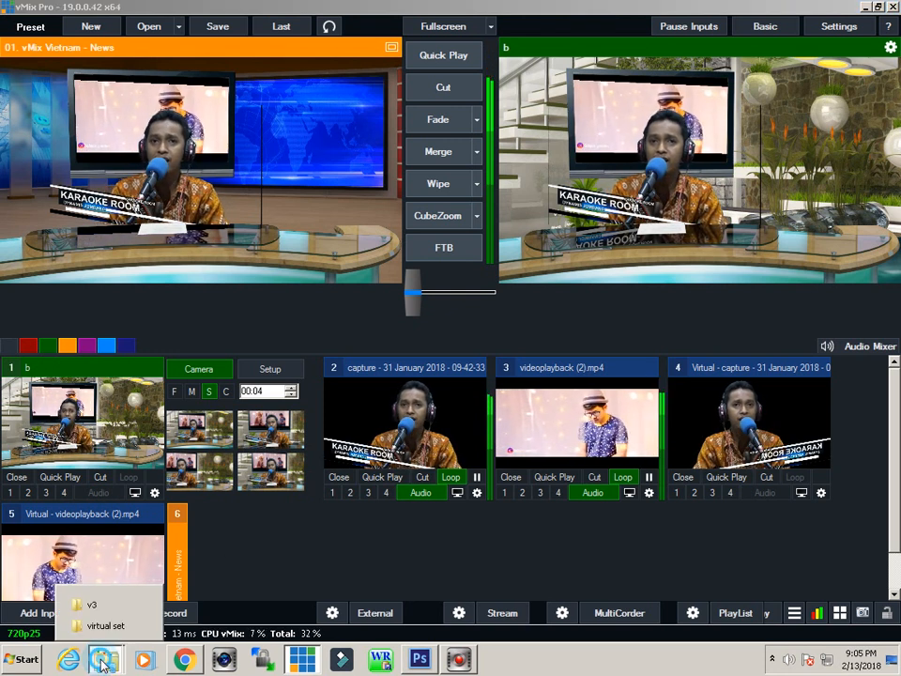
click(91, 604)
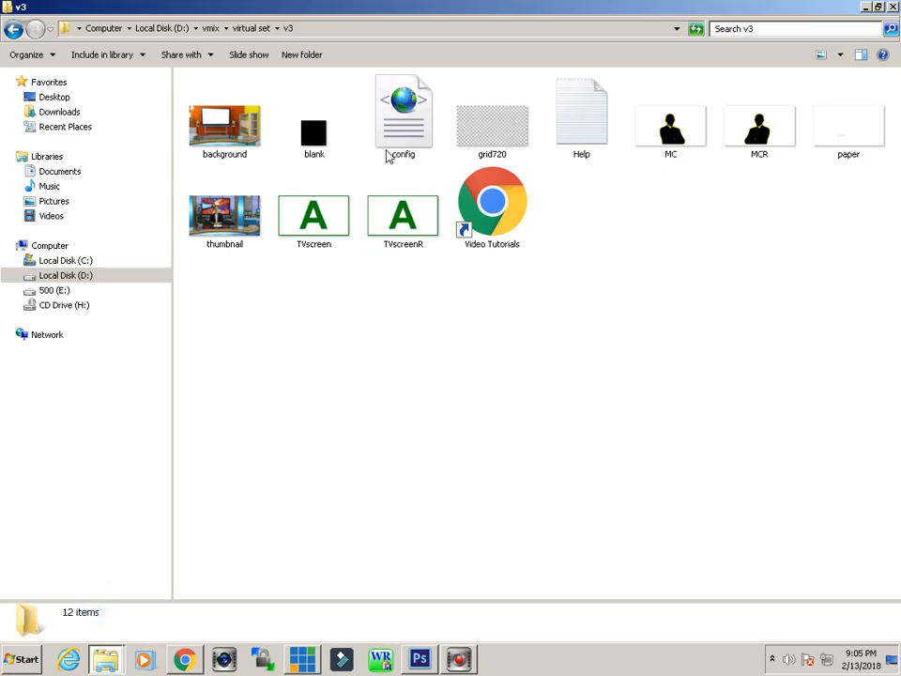
click(250, 28)
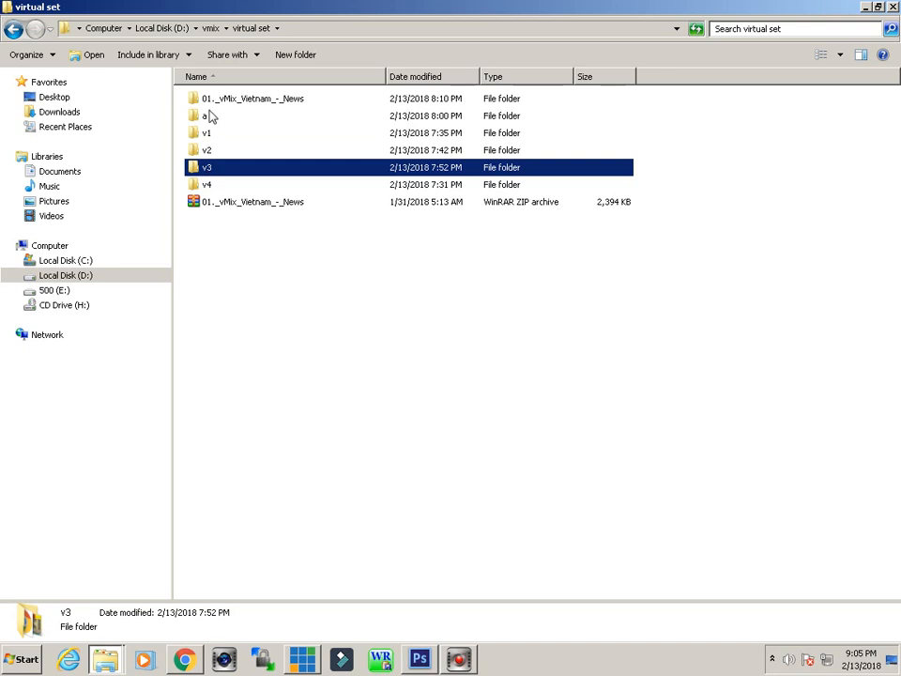
click(65, 260)
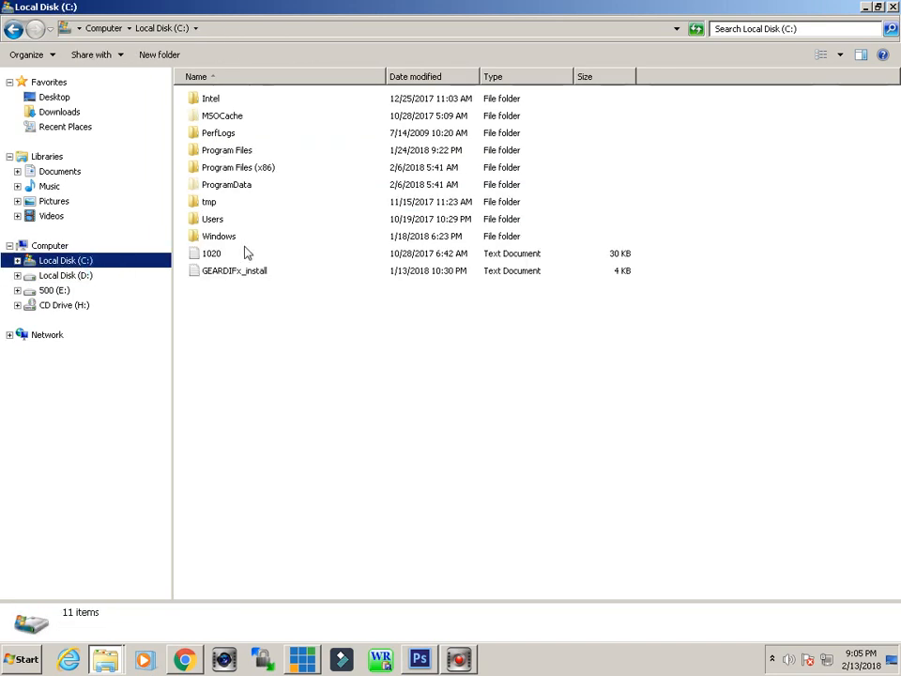
double_click(259, 170)
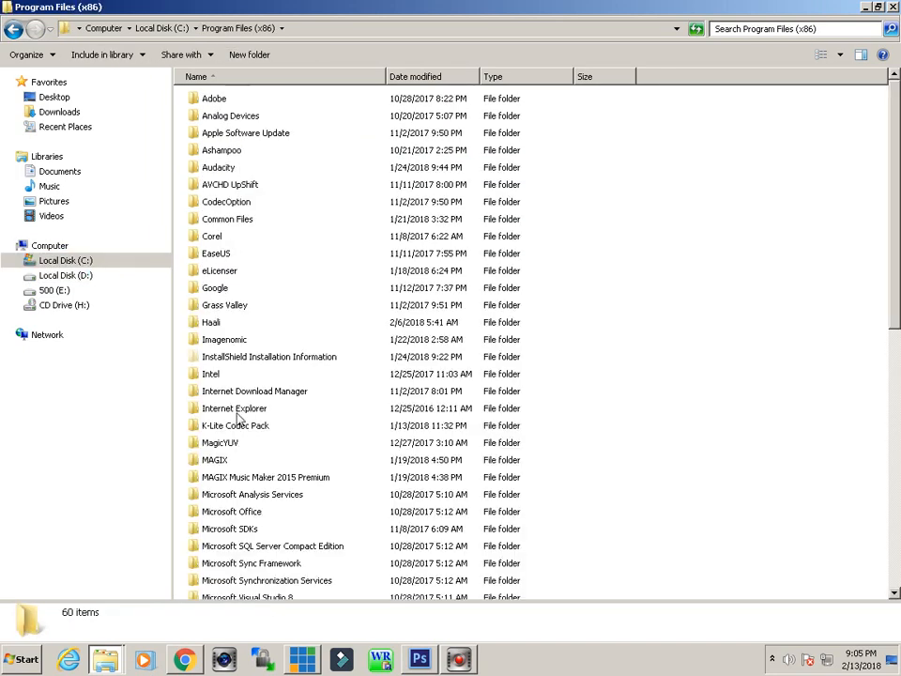
click(233, 463)
key(v)
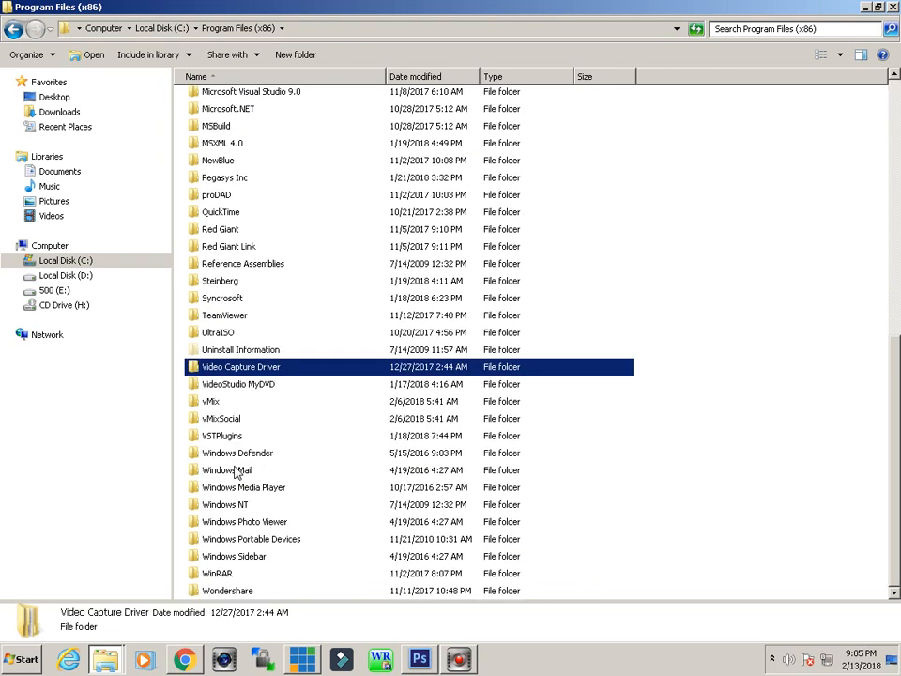
double_click(211, 400)
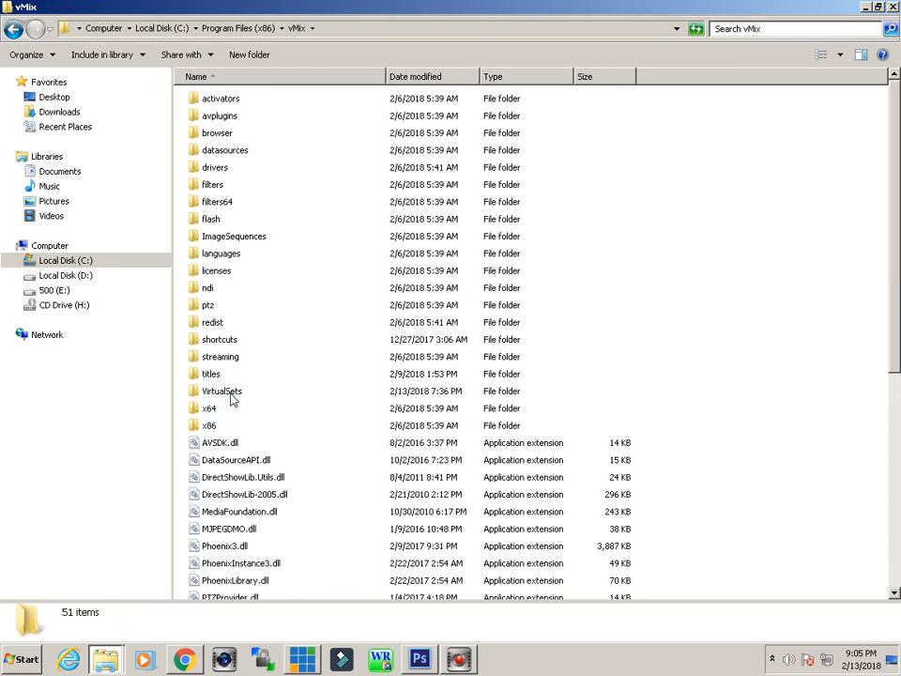
double_click(223, 393)
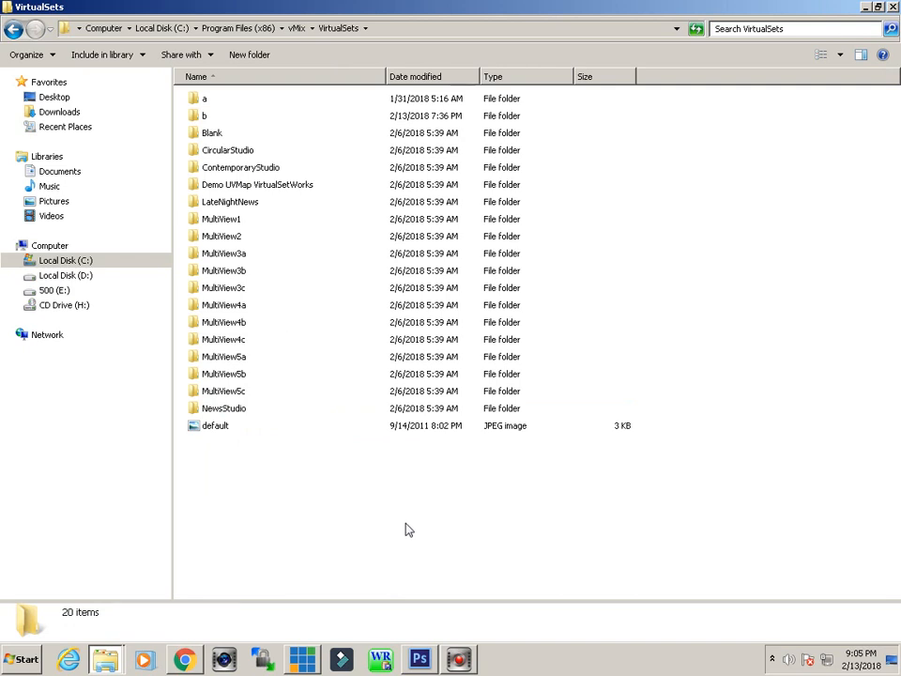
Step: Return to vMix and view the installed virtual sets offered when adding a new input
click(302, 659)
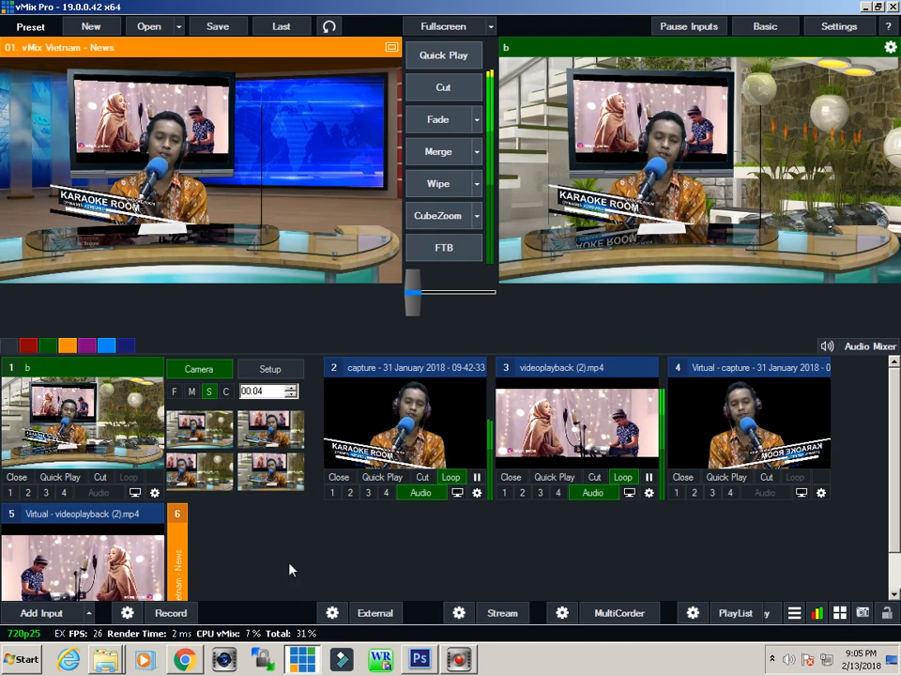
click(40, 613)
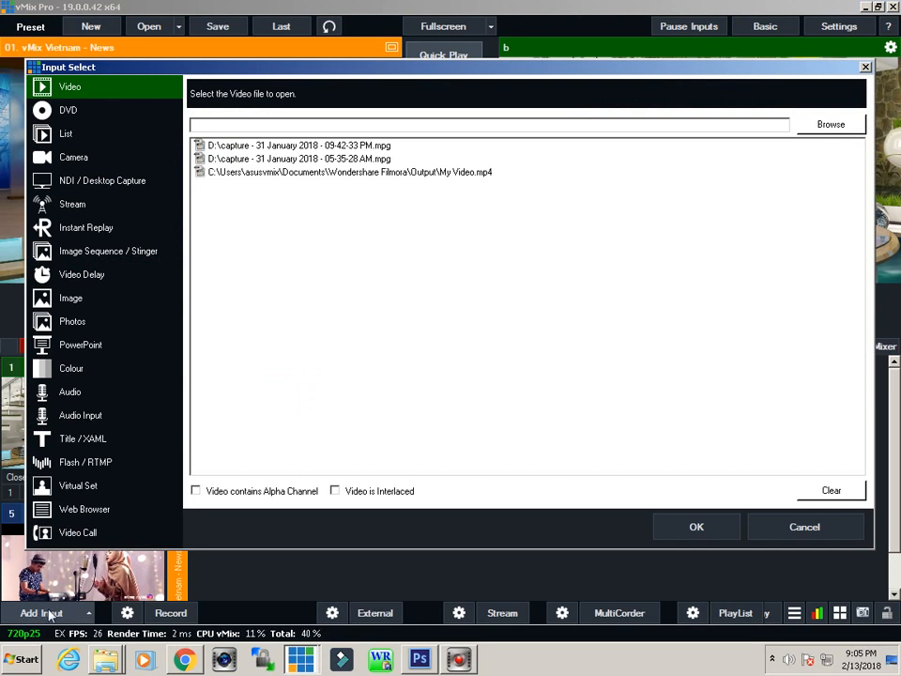
click(75, 484)
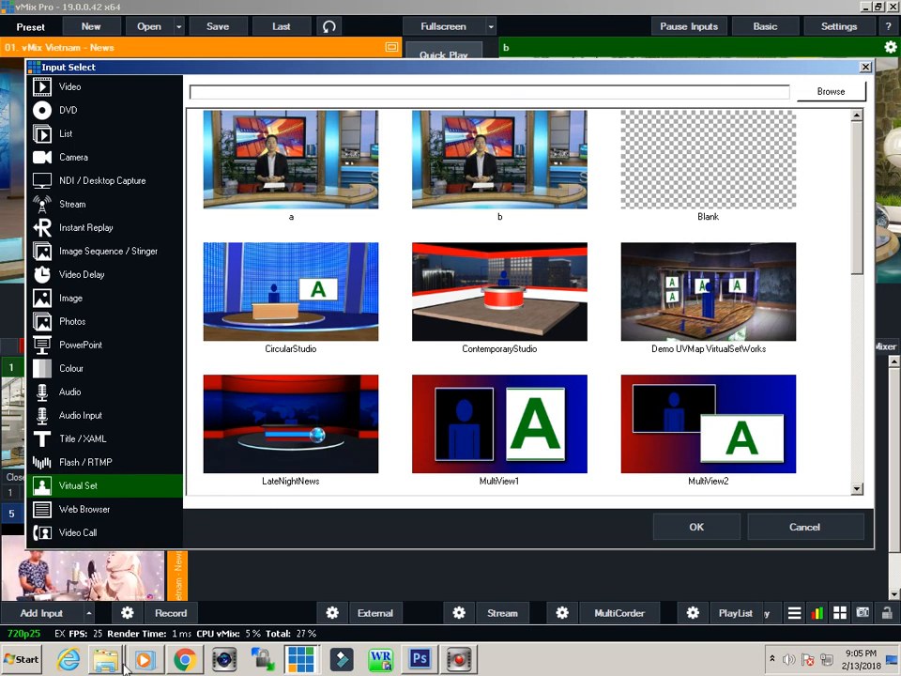
Step: Switch to Windows Explorer's virtual set folder and open 01._vMix_Vietnam_-_News, down to its 01. vMix Vietnam - News subfolder
mouse_move(108, 662)
click(94, 453)
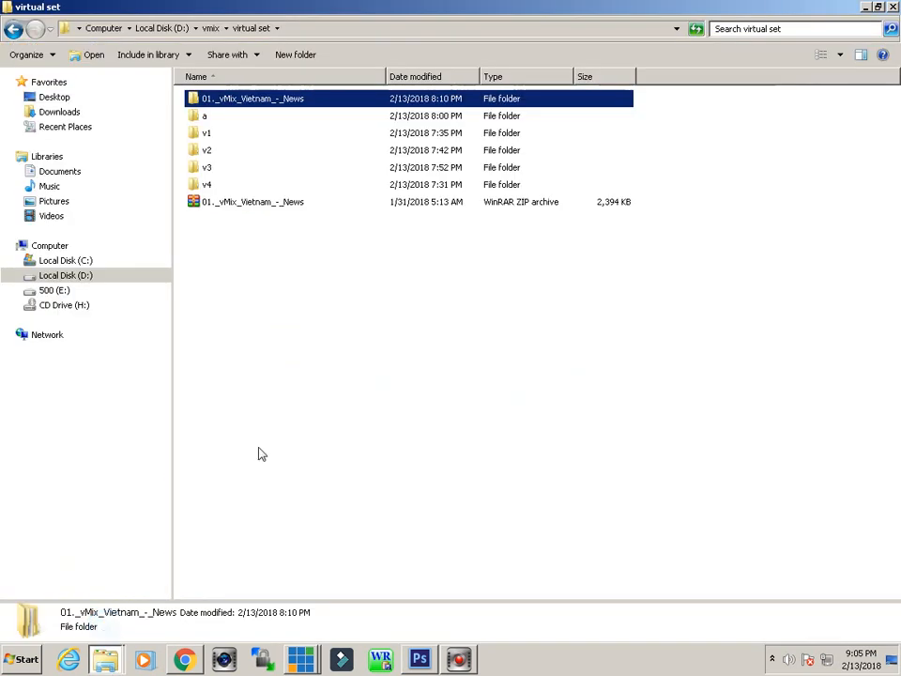
double_click(283, 105)
double_click(282, 101)
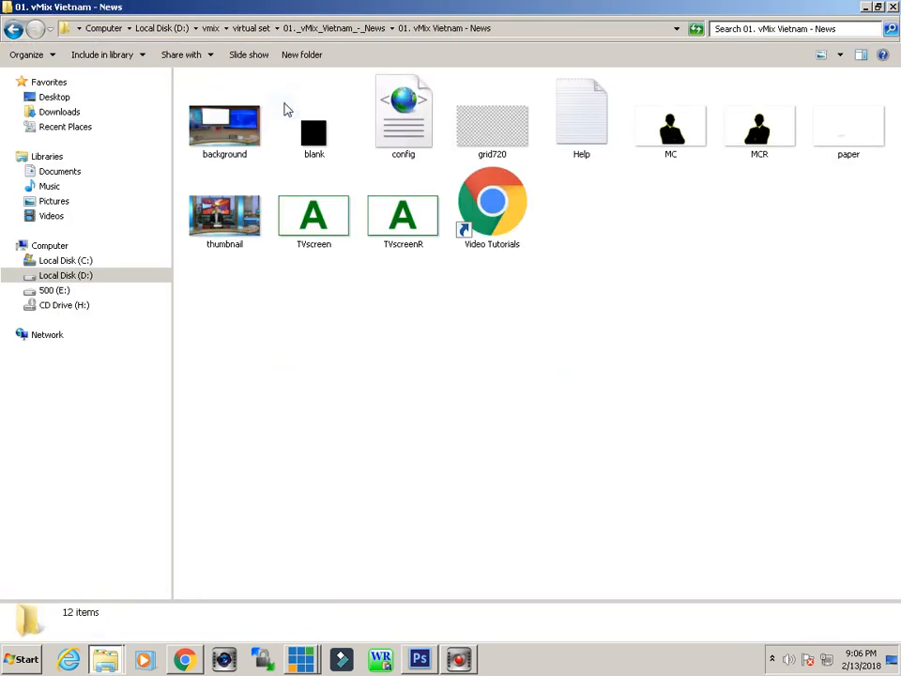
Step: Compare the thumbnail and background images, and duplicate background within the same folder
click(246, 228)
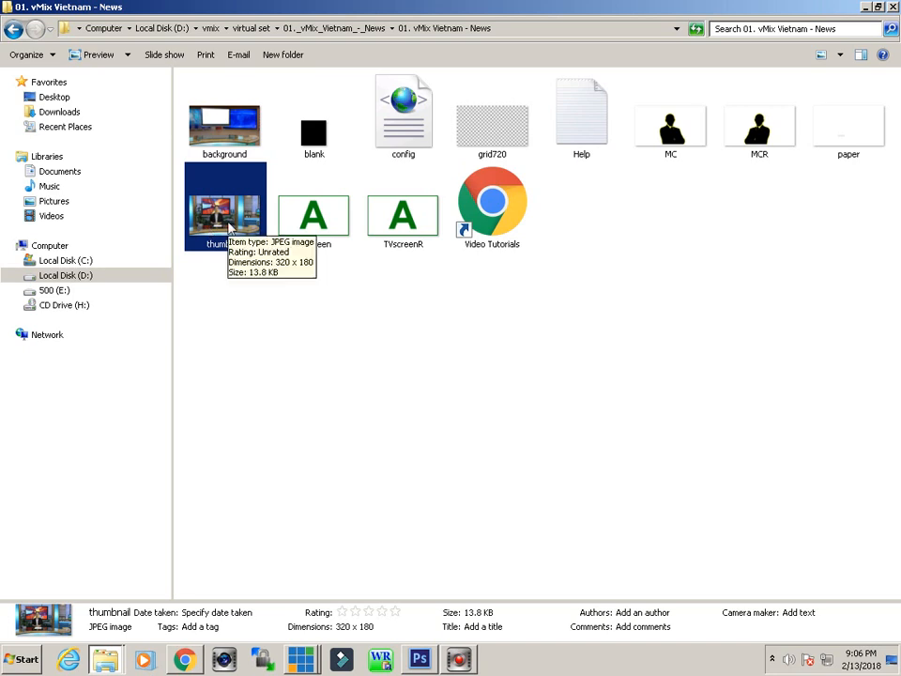
click(235, 135)
click(224, 214)
click(235, 132)
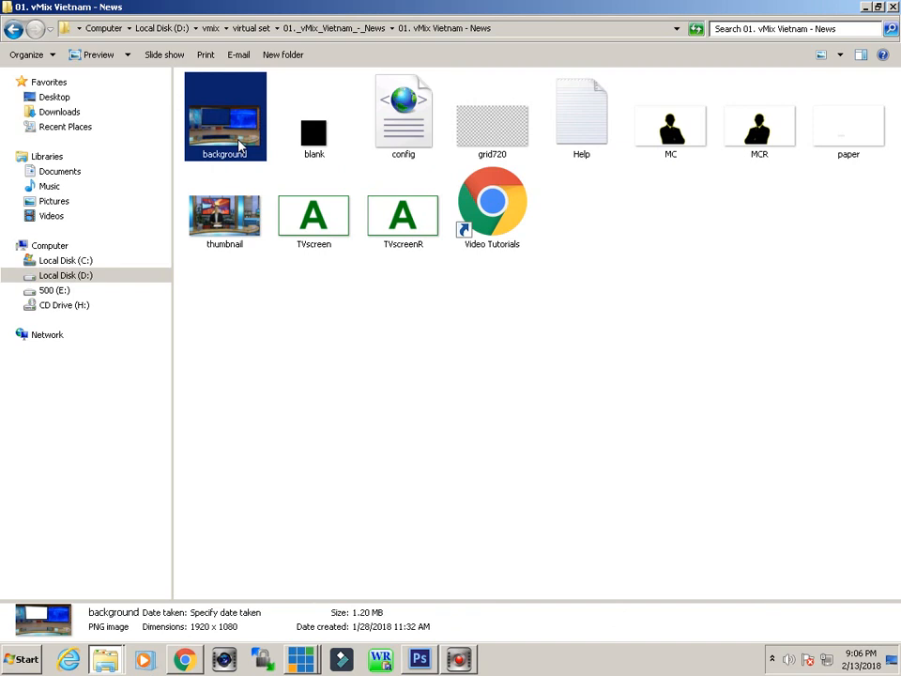
key(ctrl+c)
key(ctrl+v)
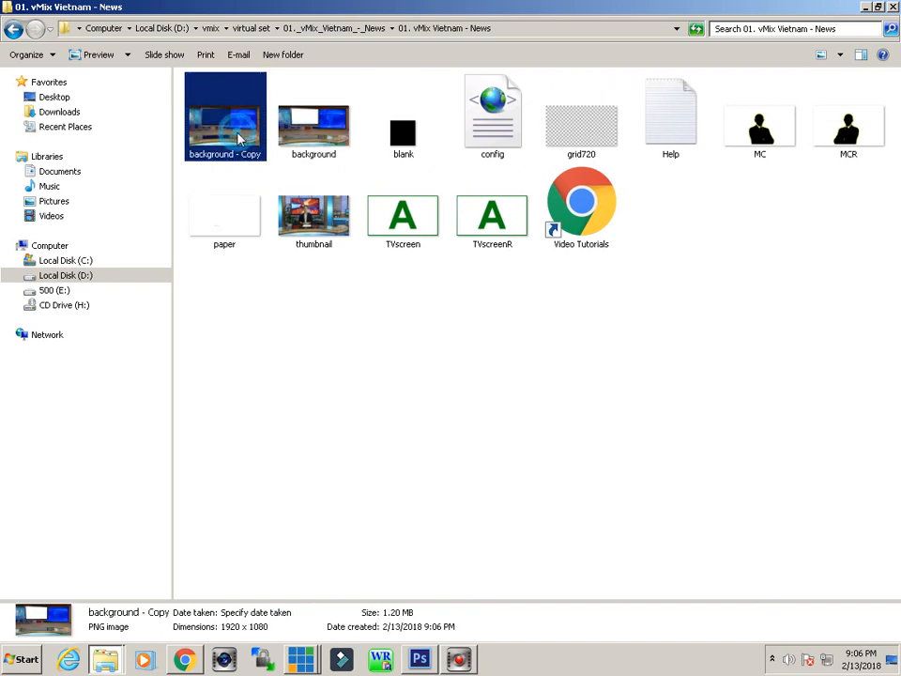
Step: Copy the existing thumbnail image's file name and rename background - Copy as thumbnail
right_click(319, 221)
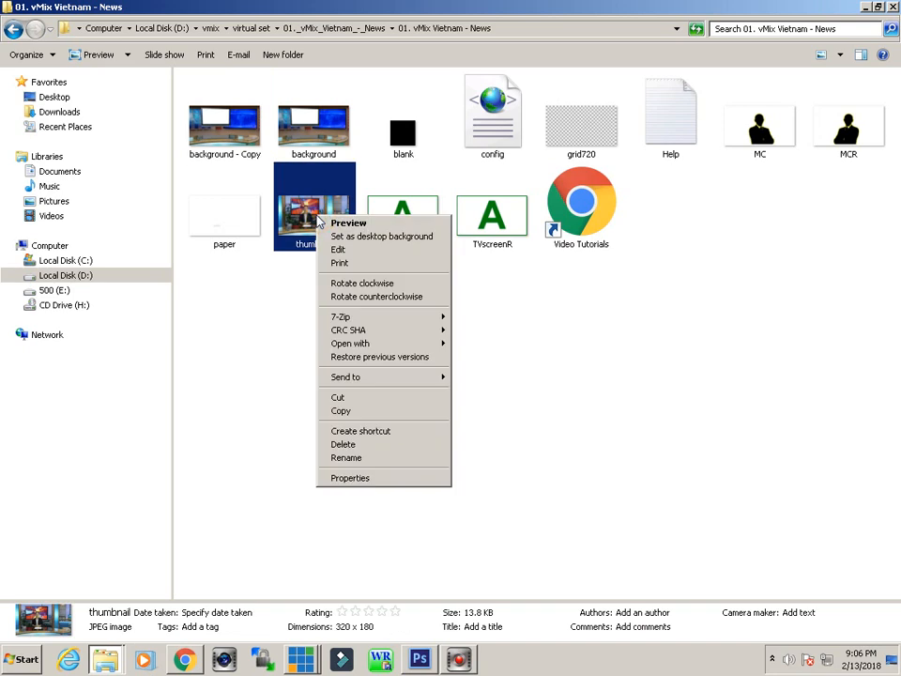
click(362, 458)
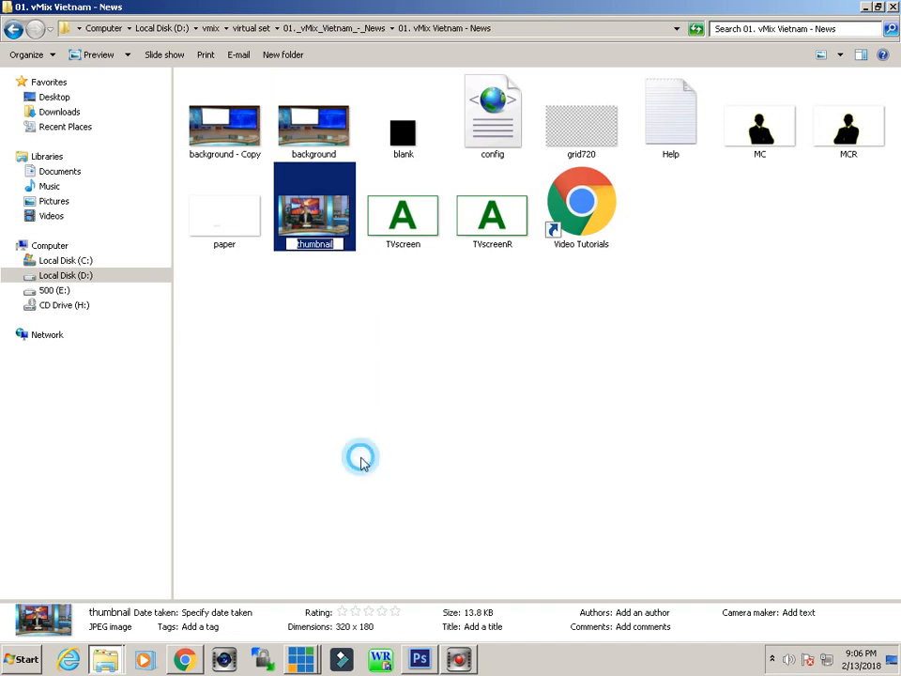
click(235, 145)
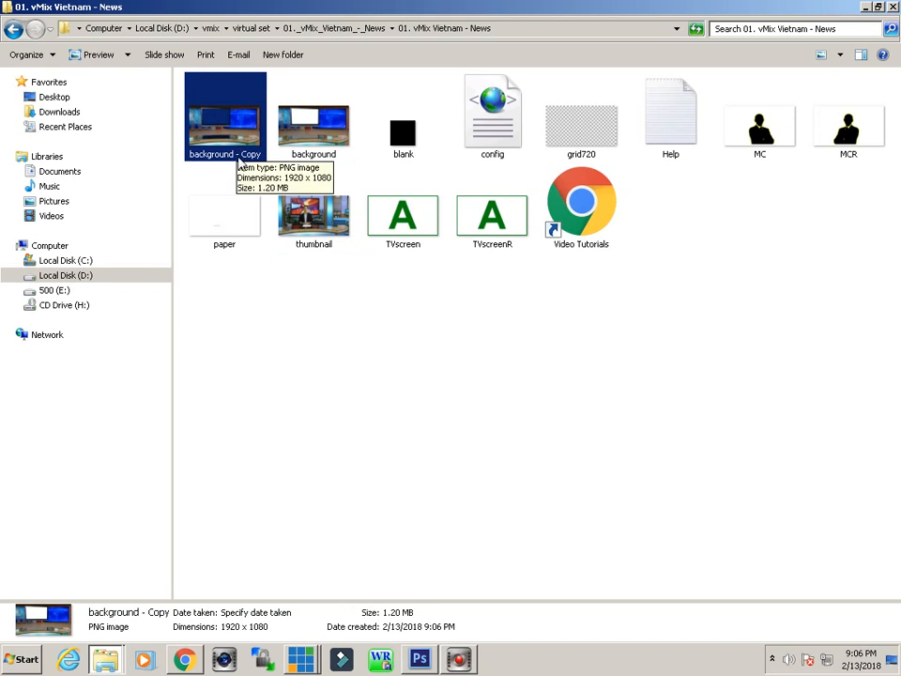
right_click(238, 157)
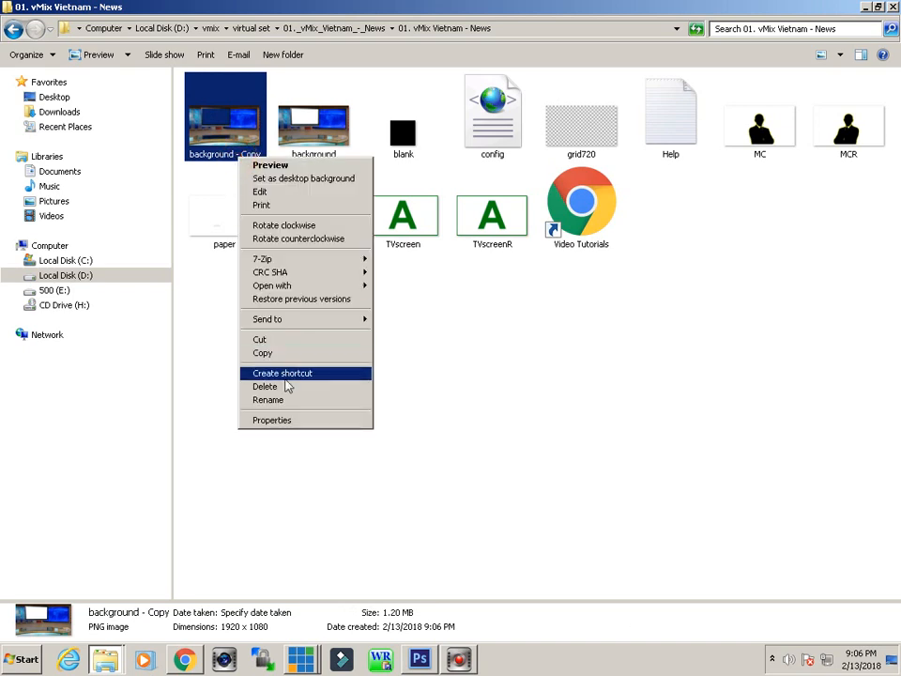
click(281, 401)
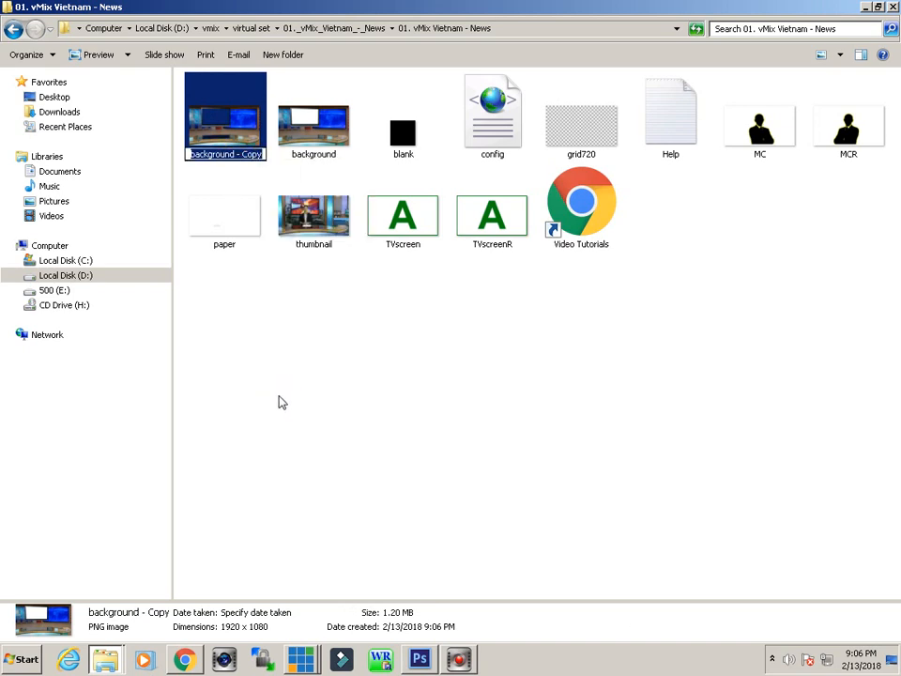
key(ctrl+v)
key(Return)
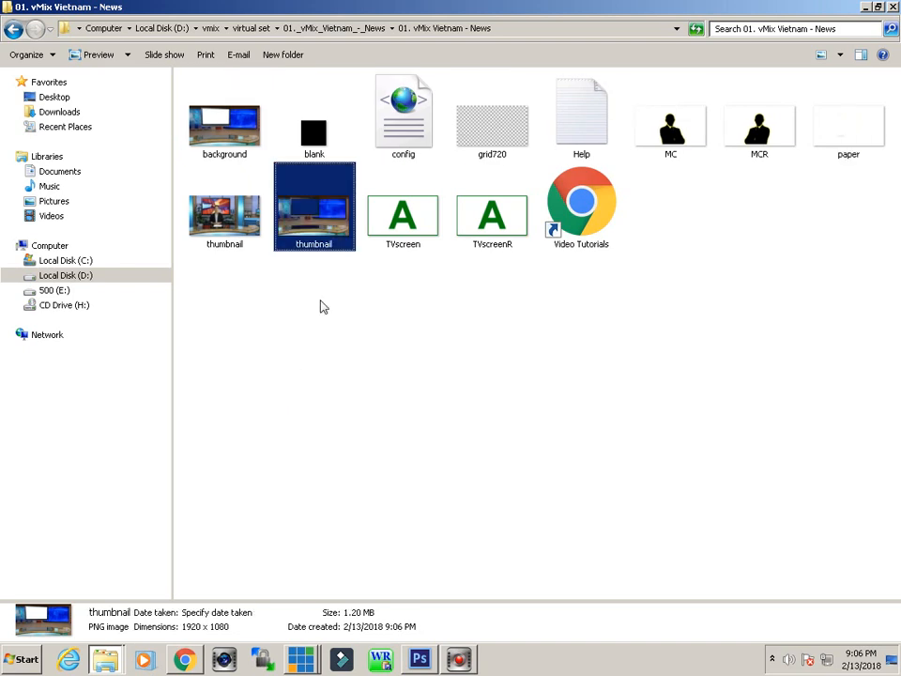
Step: Compare the file types and dimensions of the two images named thumbnail
click(312, 322)
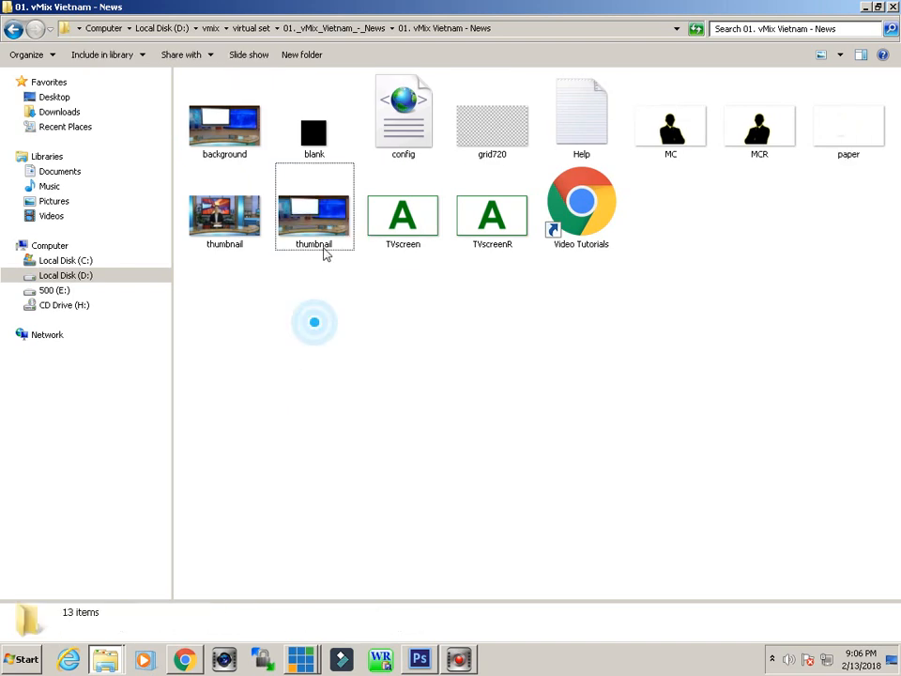
click(328, 223)
click(225, 221)
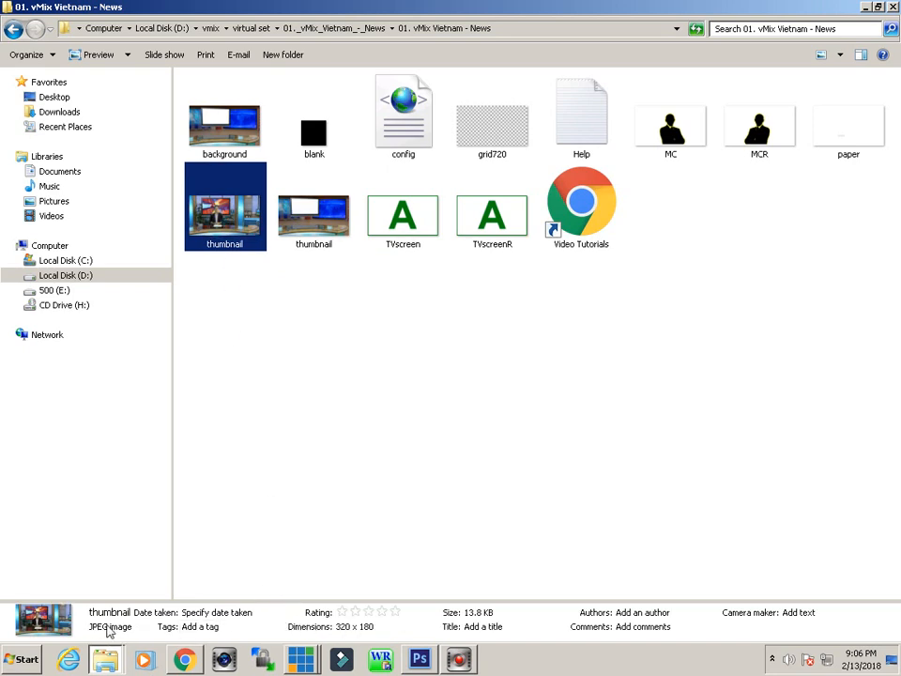
click(314, 232)
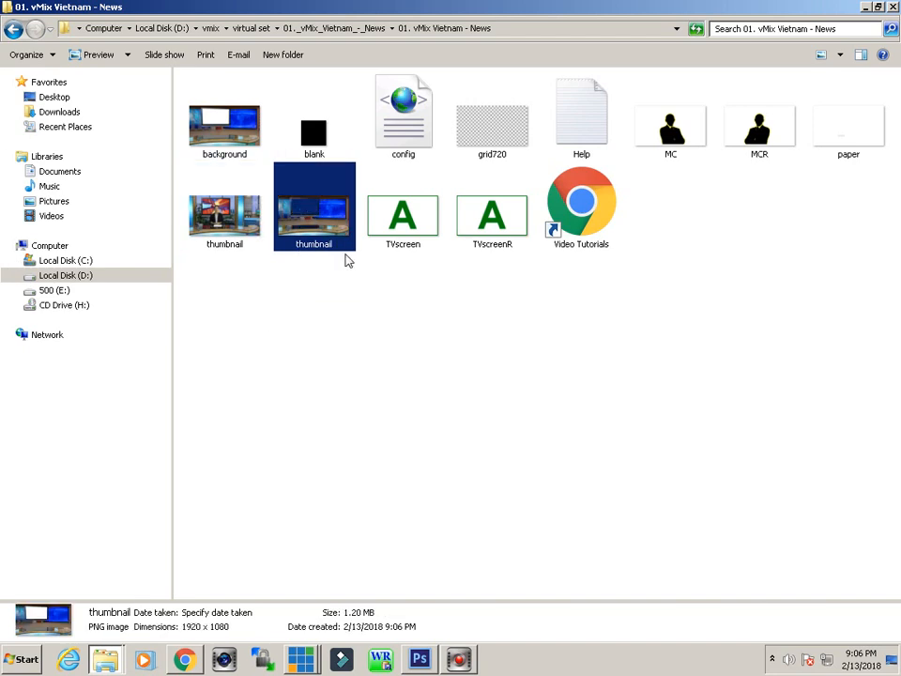
Step: Switch to vMix's virtual set list and move the Input Select window below the thumbnail files for comparison
mouse_move(301, 659)
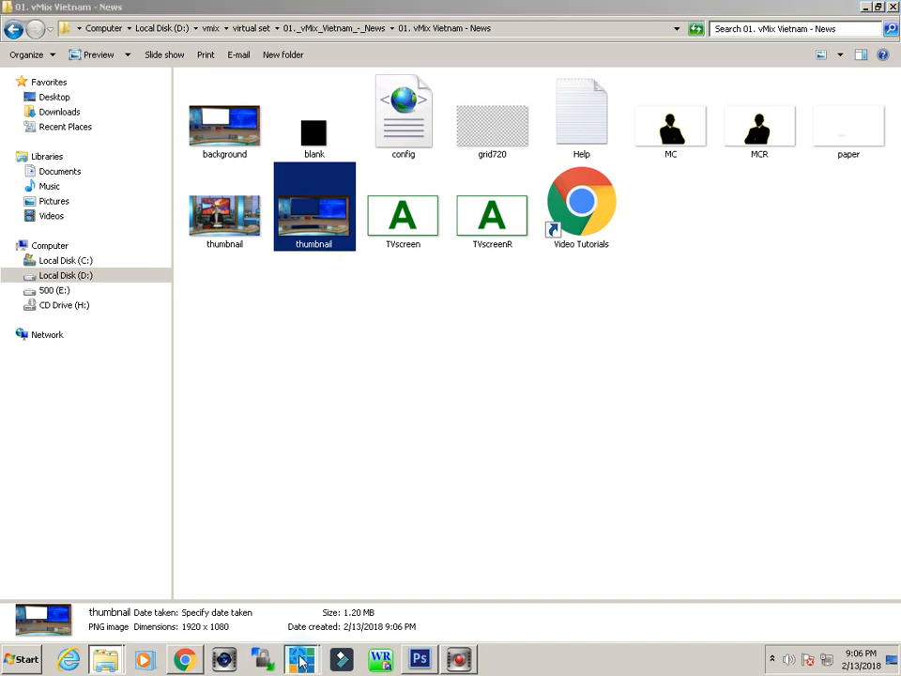
click(298, 628)
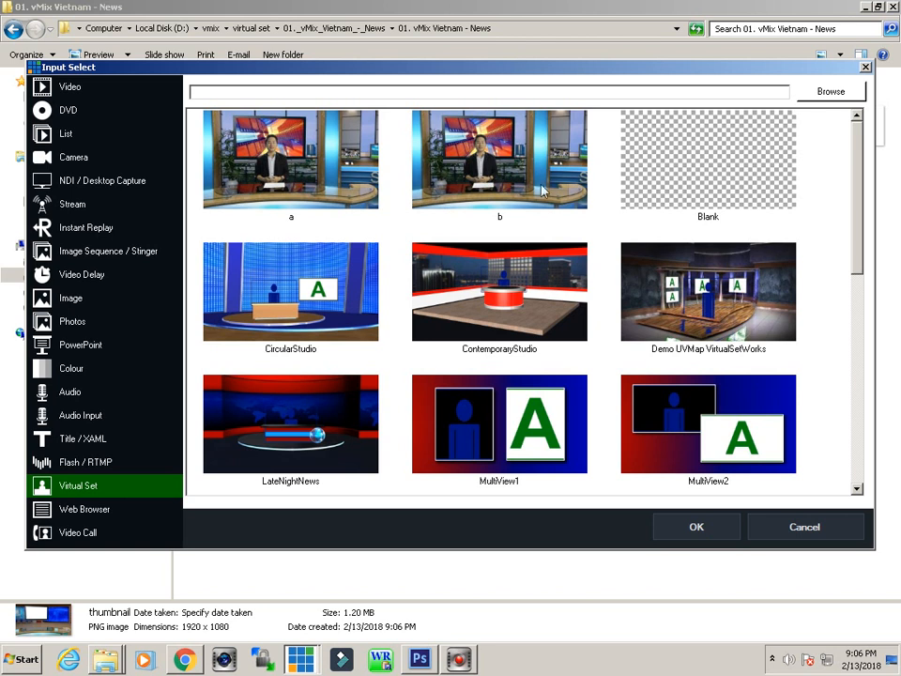
drag(338, 68, 334, 271)
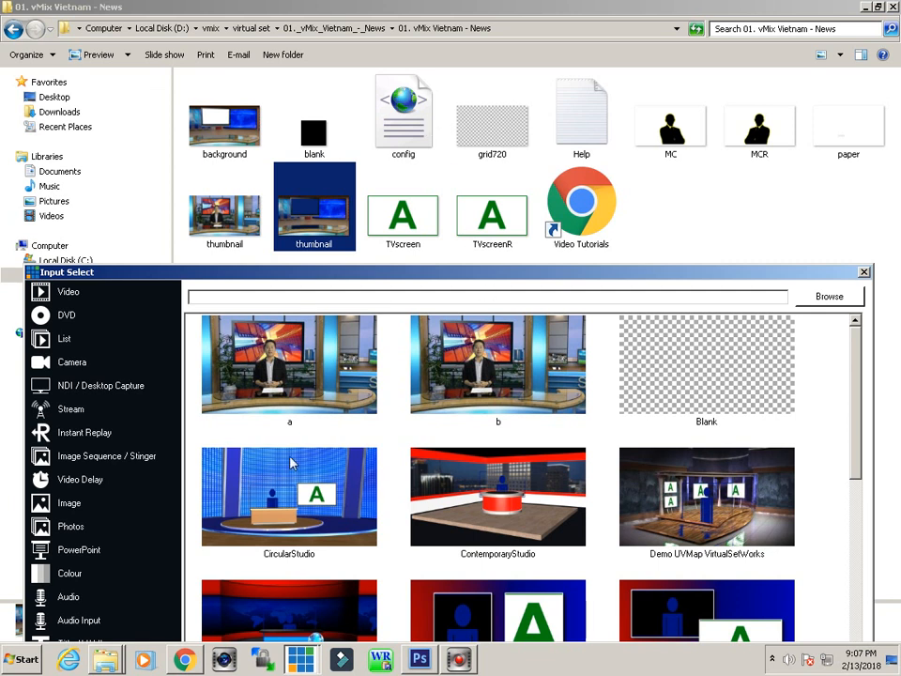
Step: Switch to Chrome and show the YouTube video VMIX virtual set STUDIO NEWS FREE 100% GRATISS
click(184, 659)
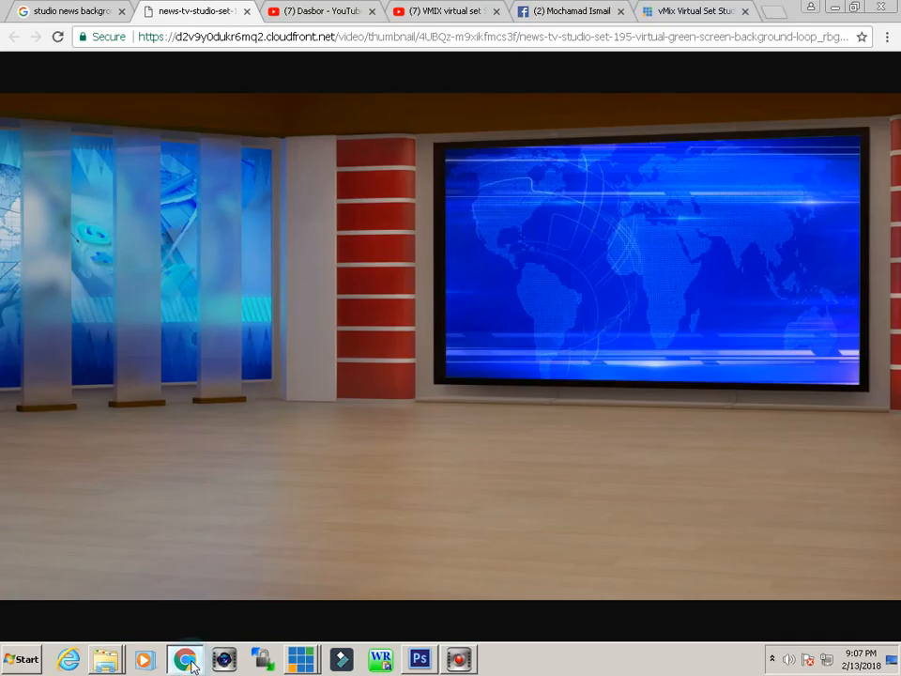
click(446, 11)
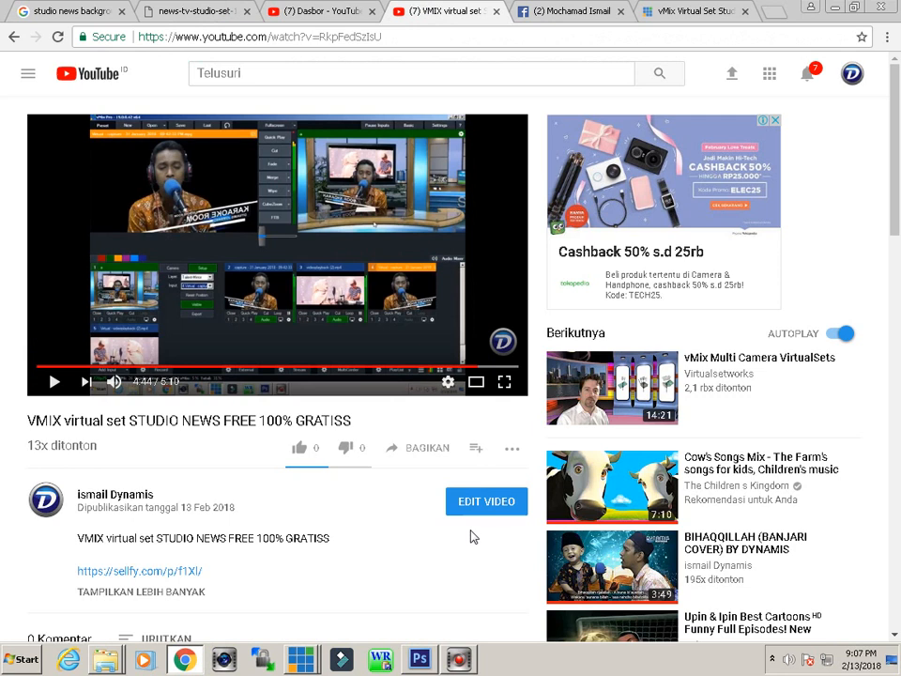